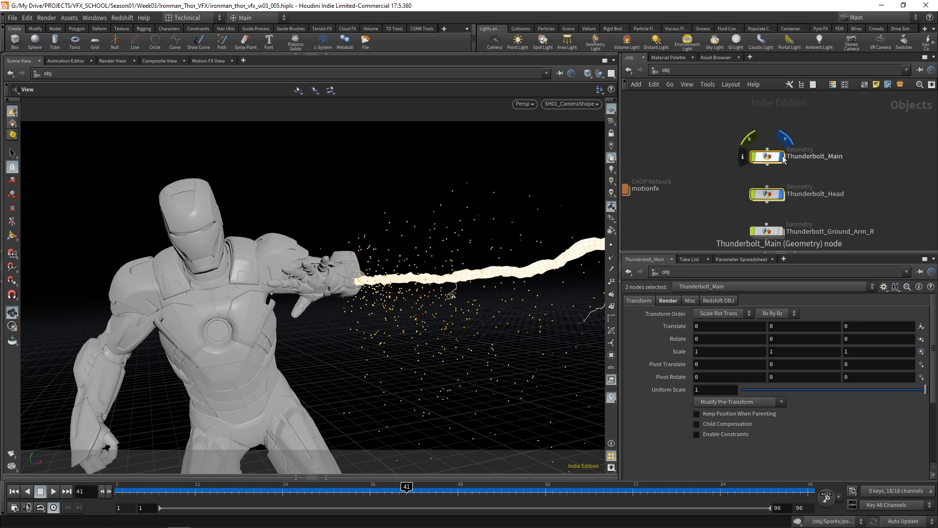
Step: Hide the Thunderbolt_Main, Thunderbolt_Head and Ironman geometry objects in the viewport
left_click(780, 157)
middle_click_drag(707, 120, 800, 193)
scroll(716, 170, "up", 3)
left_click(713, 160)
scroll(764, 182, "down", 3)
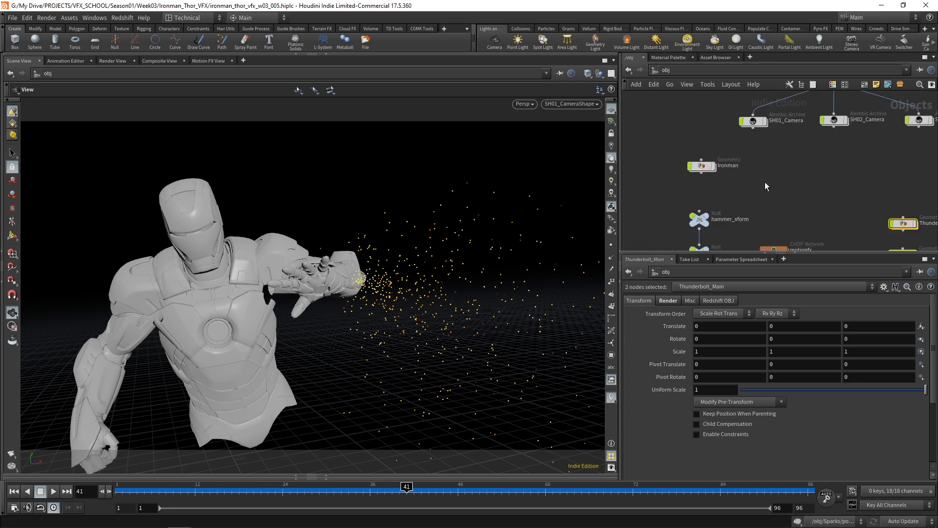
Step: Enter the Sparks geometry network and locate its popnet node
middle_click_drag(857, 178, 840, 173)
scroll(704, 165, "up", 3)
scroll(806, 182, "down", 2)
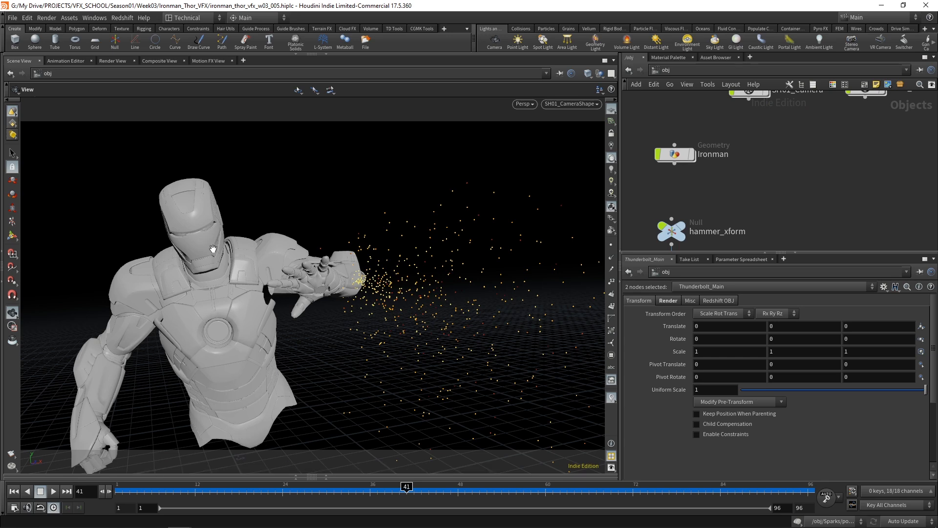
scroll(845, 193, "down", 3)
middle_click_drag(813, 166, 744, 142)
scroll(774, 159, "up", 3)
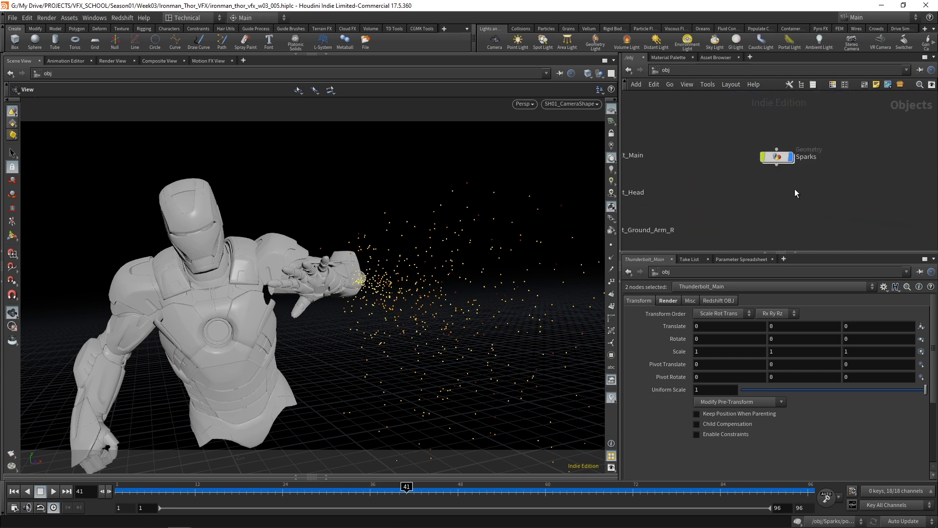
double_click(777, 159)
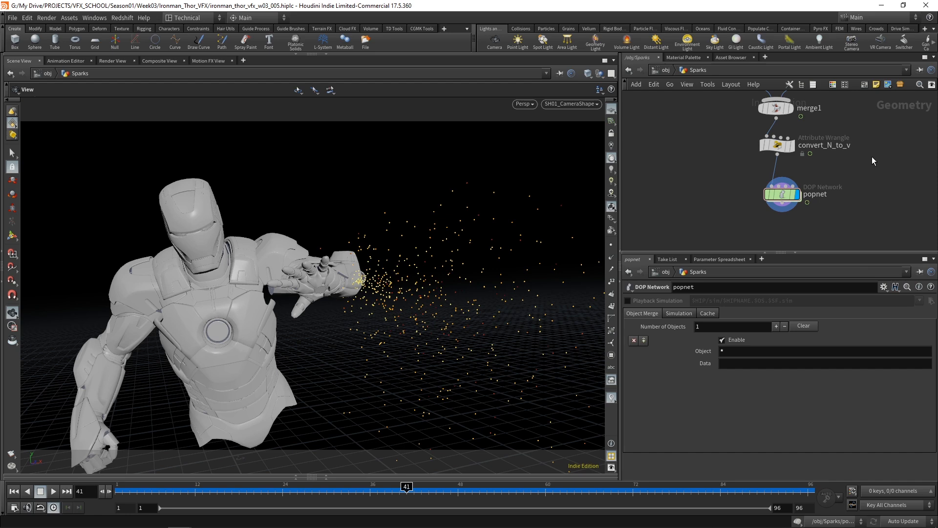
middle_click_drag(857, 208, 817, 182)
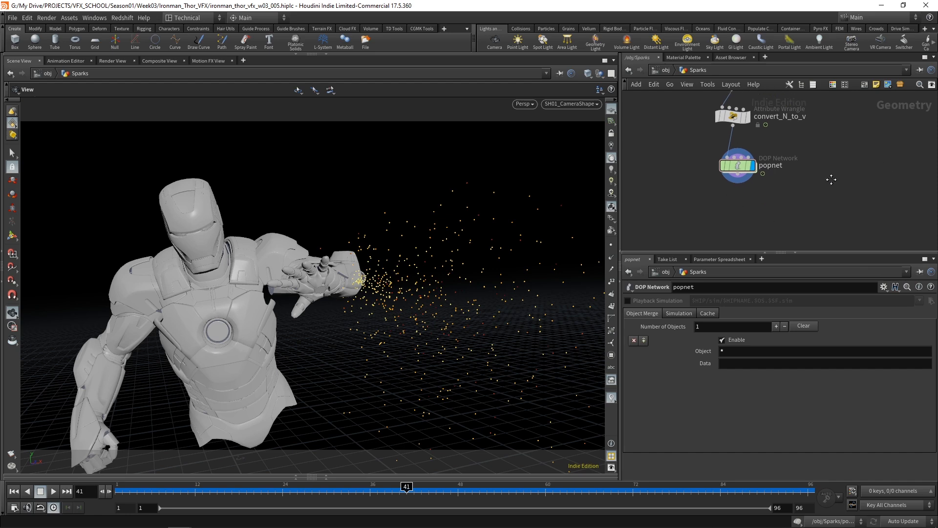
Step: Look inside the popnet network for the particle object's name and return to the Sparks level
double_click(732, 350)
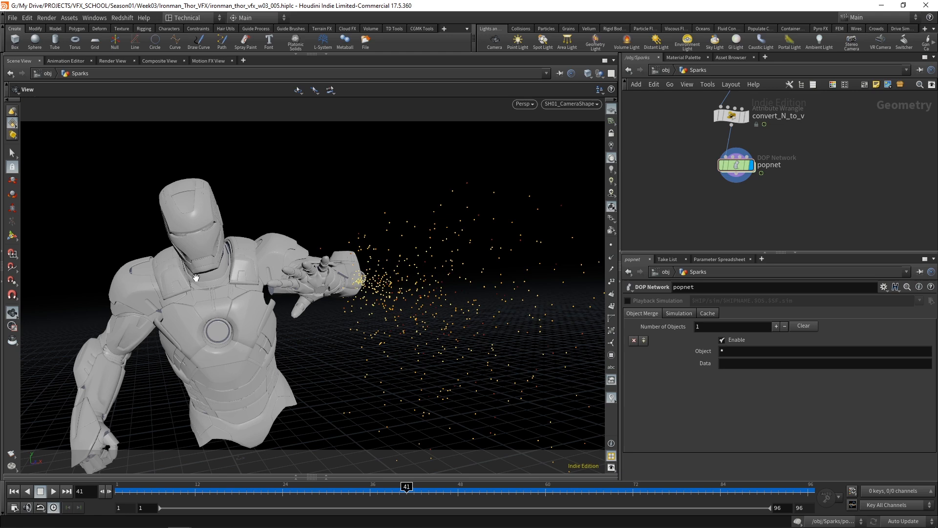
double_click(739, 167)
middle_click_drag(860, 135, 837, 227)
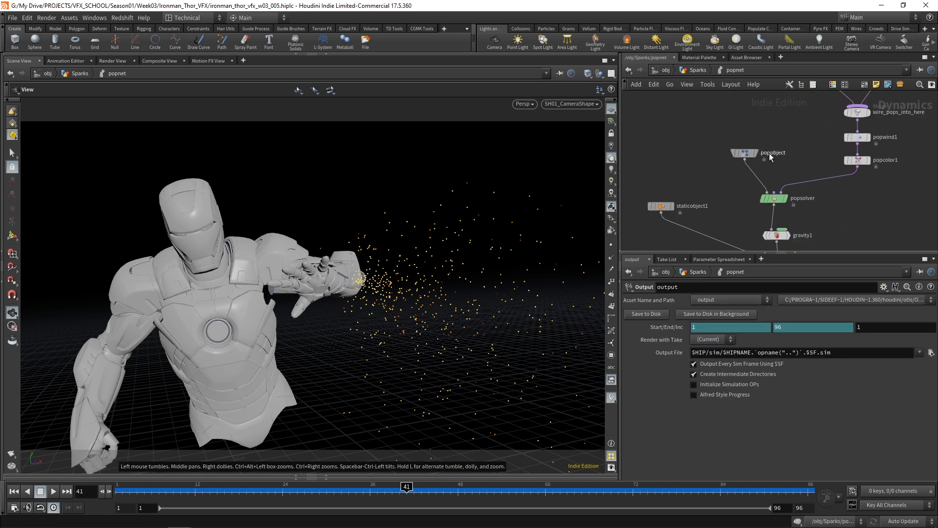
left_click(696, 70)
Step: Set the popnet's Object field to popobject and scrub the timeline to frame 16
double_click(722, 351)
type("o")
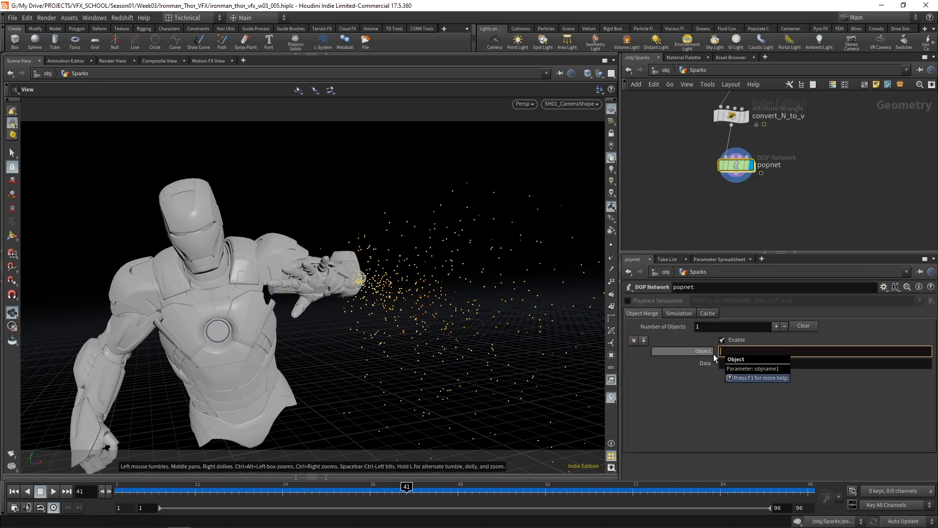
type("opobject")
key("Return")
left_click_drag(144, 489, 227, 491)
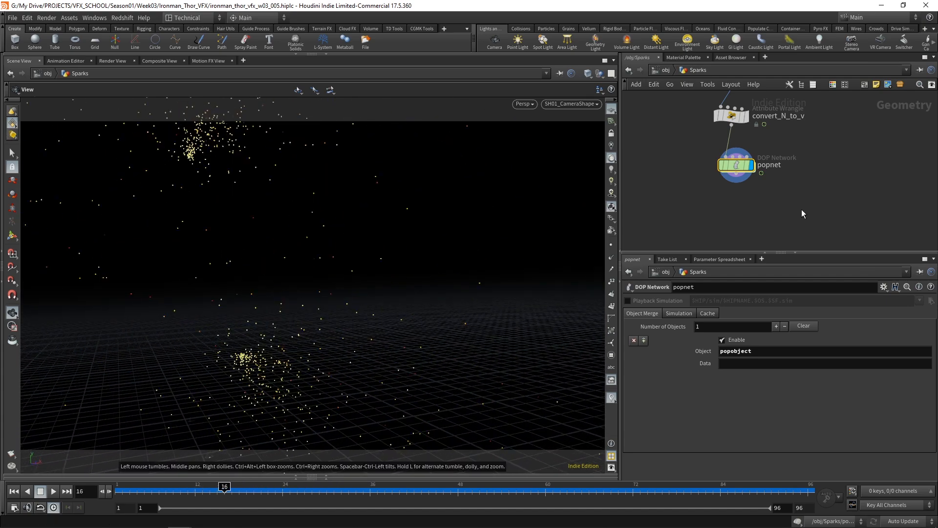
Step: Inspect the popnet's node info and add an Attribute Delete node connected to its output
middle_click_drag(818, 207, 813, 190)
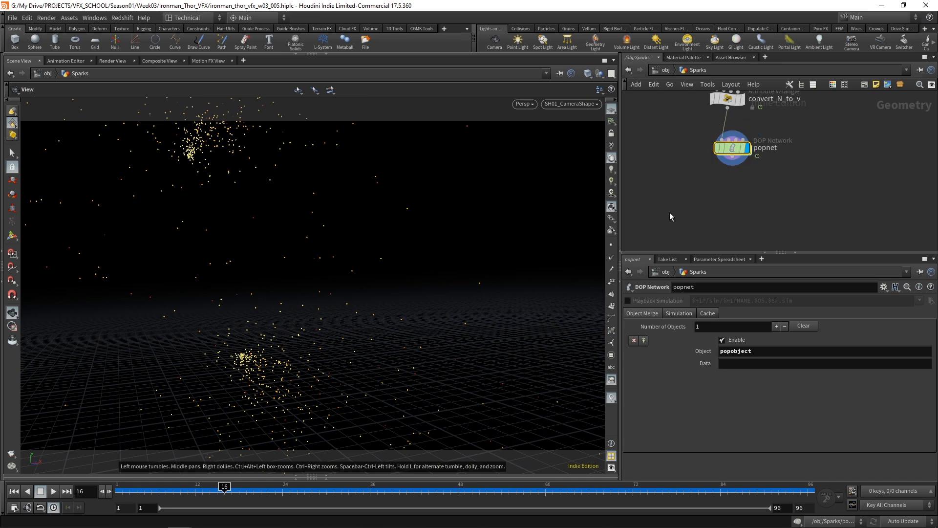
middle_click(729, 152)
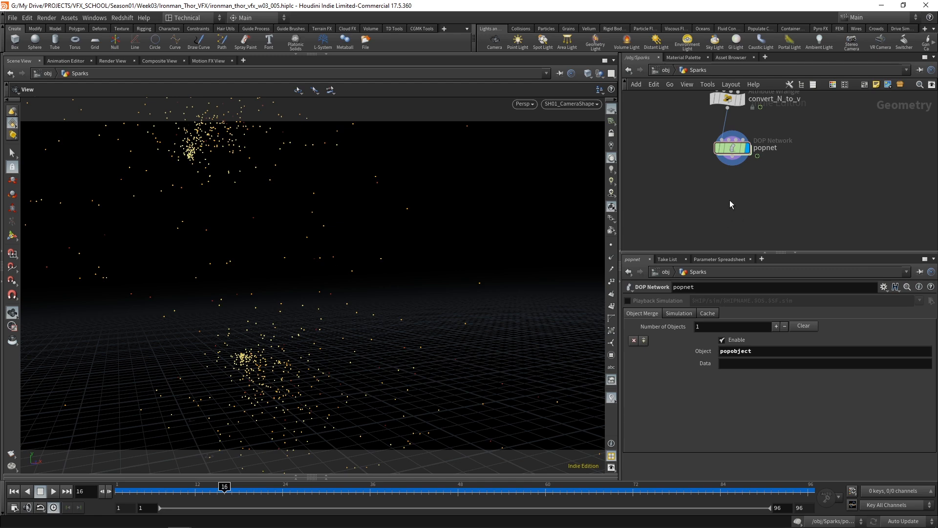
key("Tab")
type("attr")
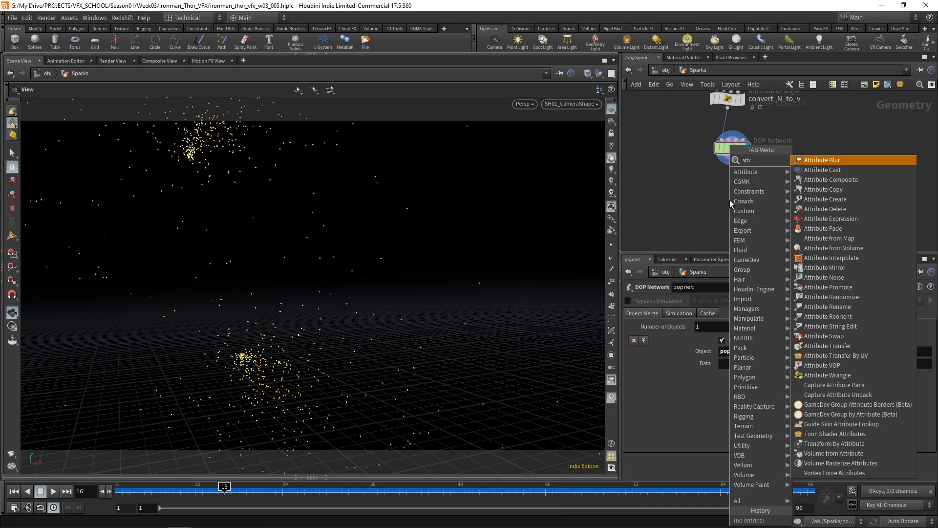
left_click(853, 209)
left_click(725, 202)
left_click_drag(732, 190, 732, 166)
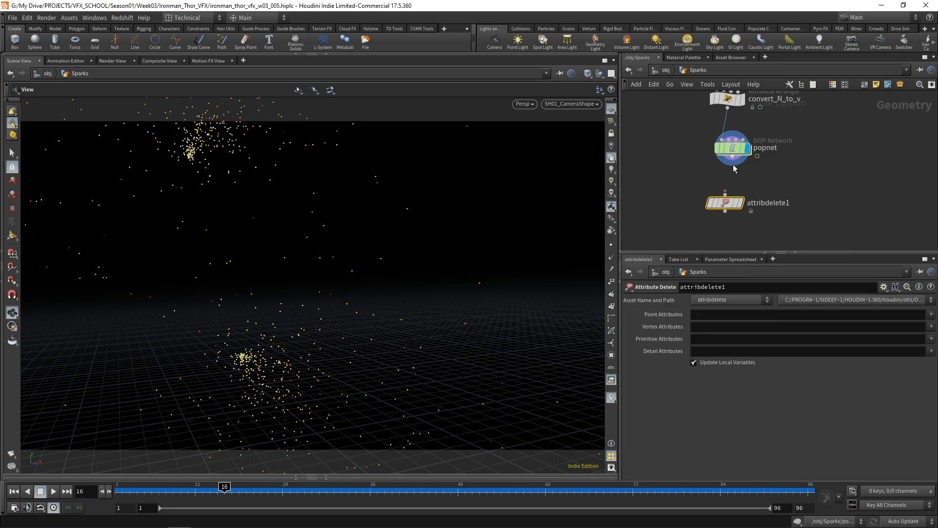
Step: Set the Attribute Delete node's Point Attributes to "* ^v ^id ^Cd" and make it the displayed node
left_click(724, 315)
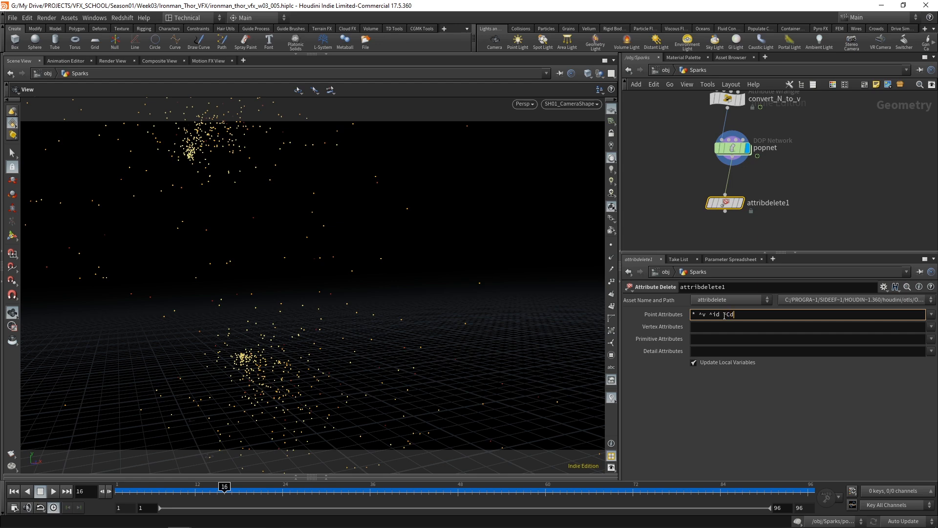
left_click(855, 172)
left_click(740, 202)
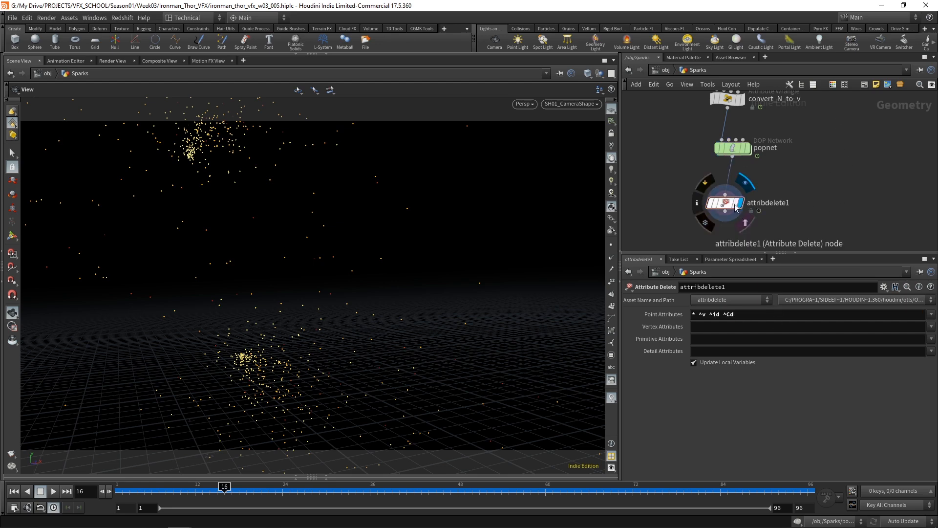
Step: Align the Attribute Delete node under popnet and set its Vertex, Primitive and Detail Attributes to *
left_click_drag(718, 205, 725, 194)
left_click(709, 327)
key("Tab")
type("*")
key("Tab")
type("*")
key("Tab")
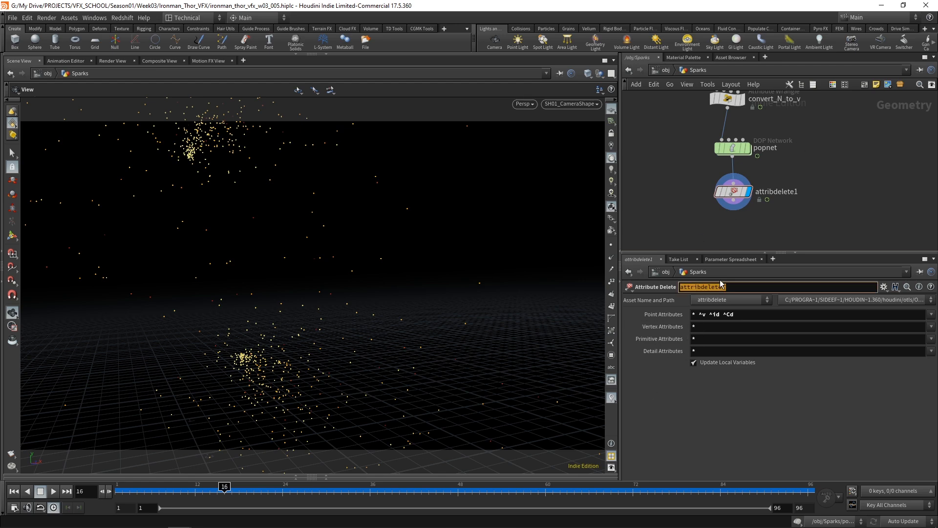
Step: Check the remaining attributes in the Attribute Delete node's info and scrub the timeline to frame 7
left_click(733, 192)
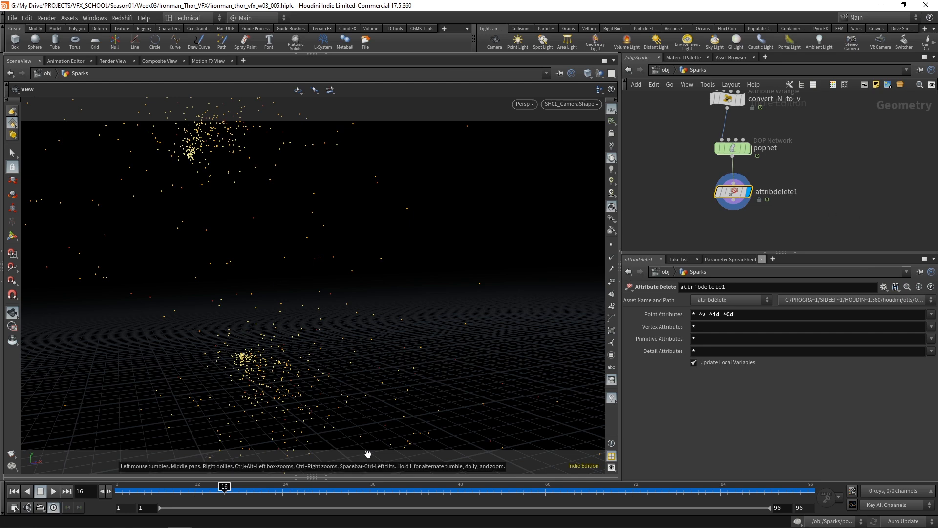
middle_click(732, 191)
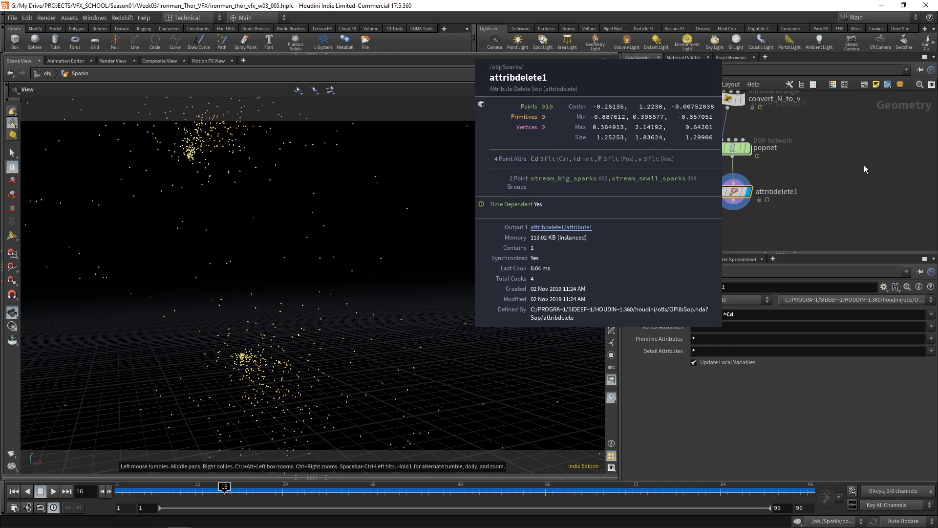
middle_click_drag(840, 215, 797, 207)
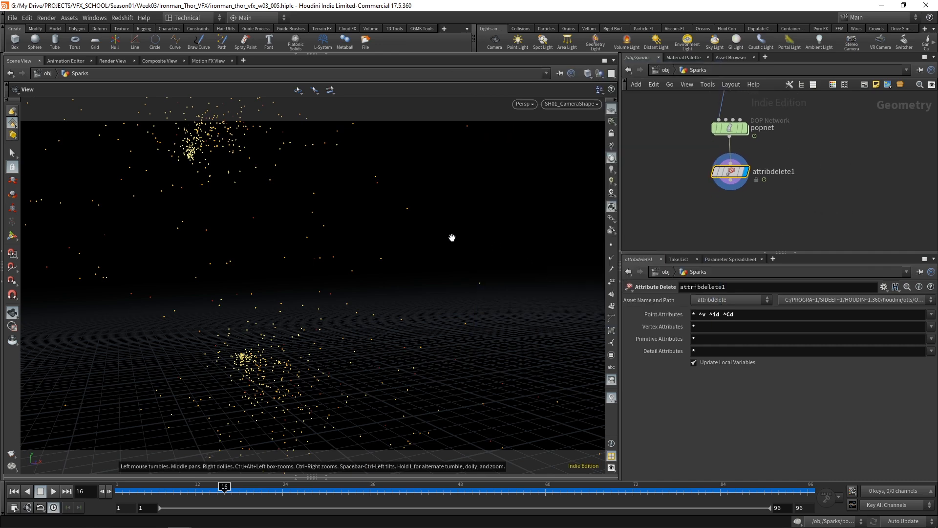
left_click_drag(122, 486, 157, 483)
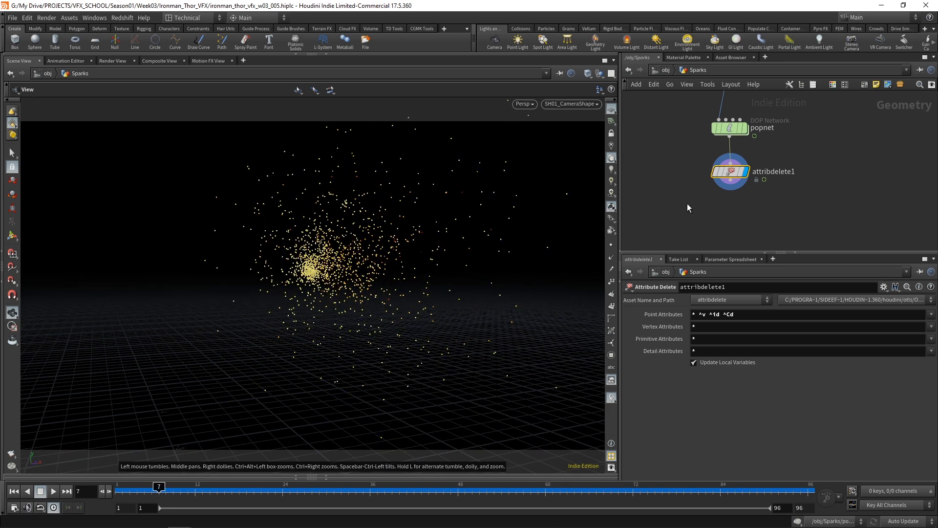
Step: Add a Trail node, connect it to the Attribute Delete node's output and display it
middle_click_drag(723, 220, 714, 183)
key("Tab")
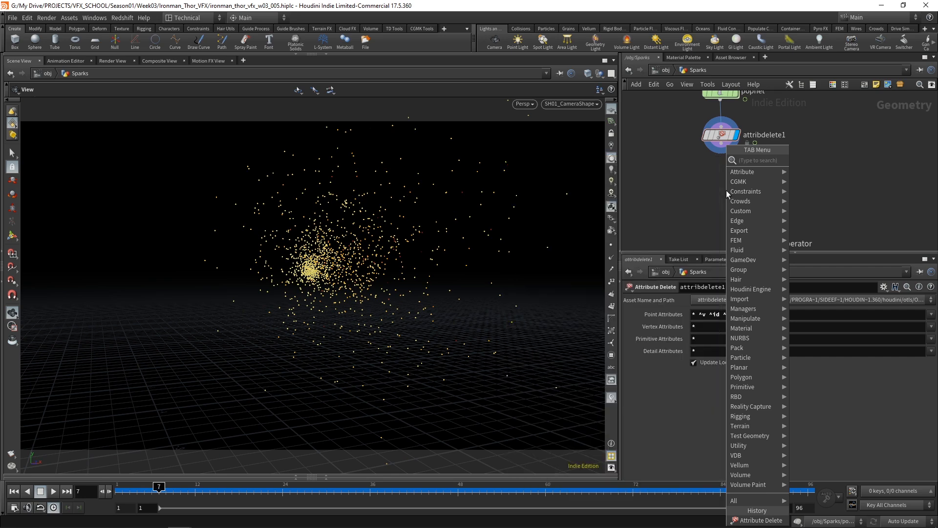
type("trail")
key("Return")
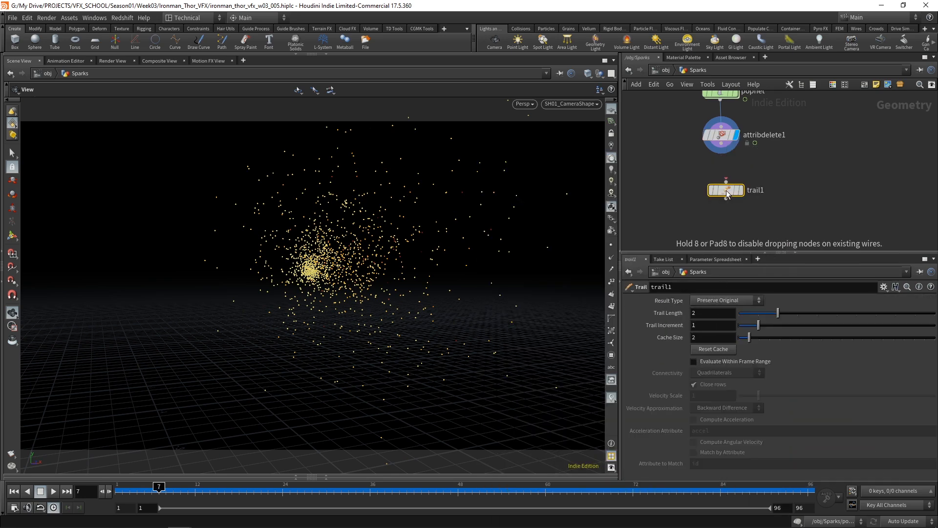
left_click(726, 189)
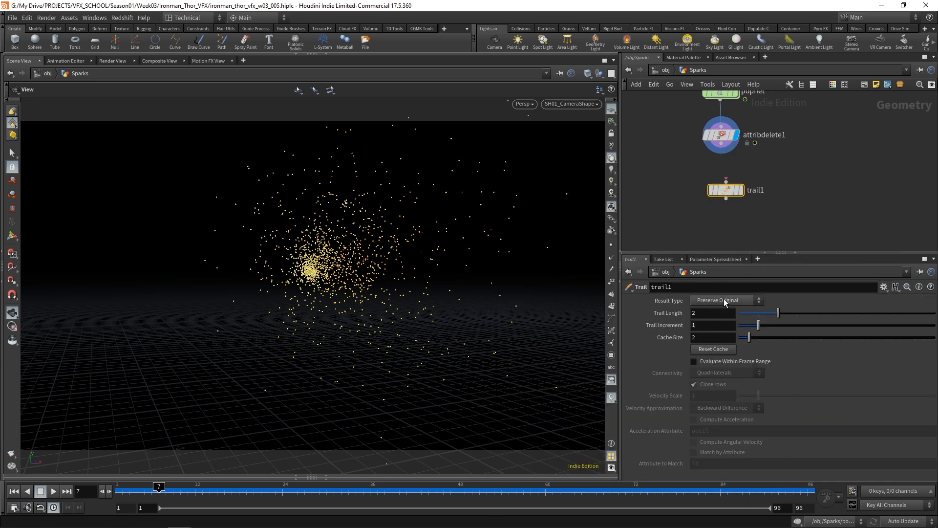
left_click(721, 143)
left_click(726, 181)
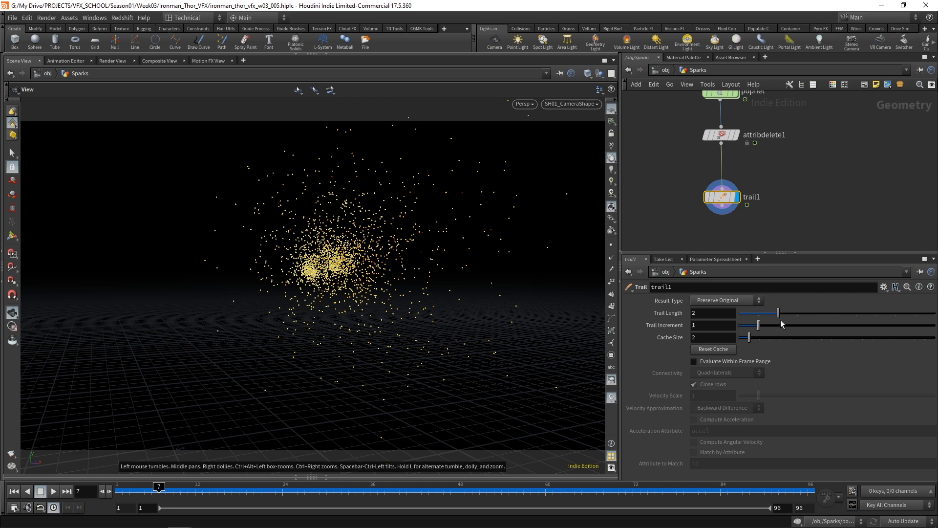
Step: Try a Trail Length of 0 and restore it to 2, checking the sparks in the viewport
left_click_drag(786, 313, 761, 315)
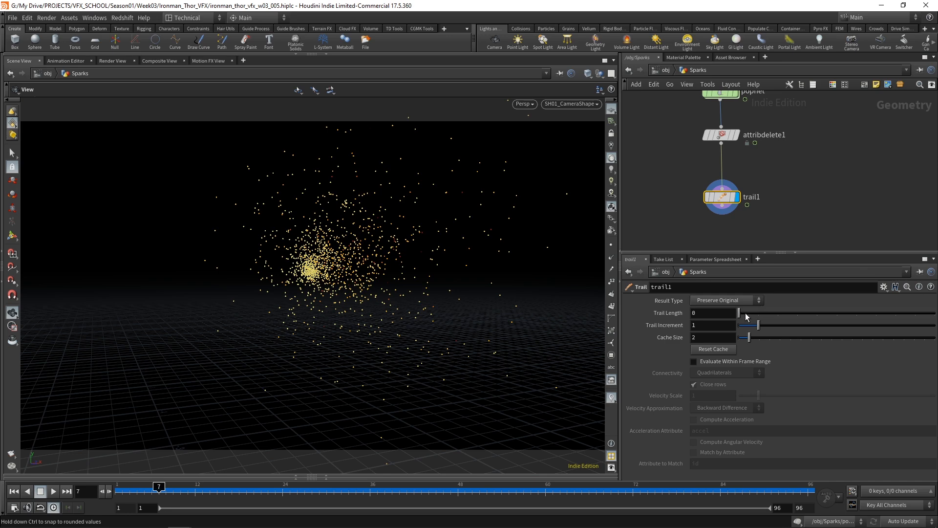
mouse_move(767, 315)
left_mouse_down()
mouse_move(798, 313)
mouse_move(773, 311)
left_mouse_up()
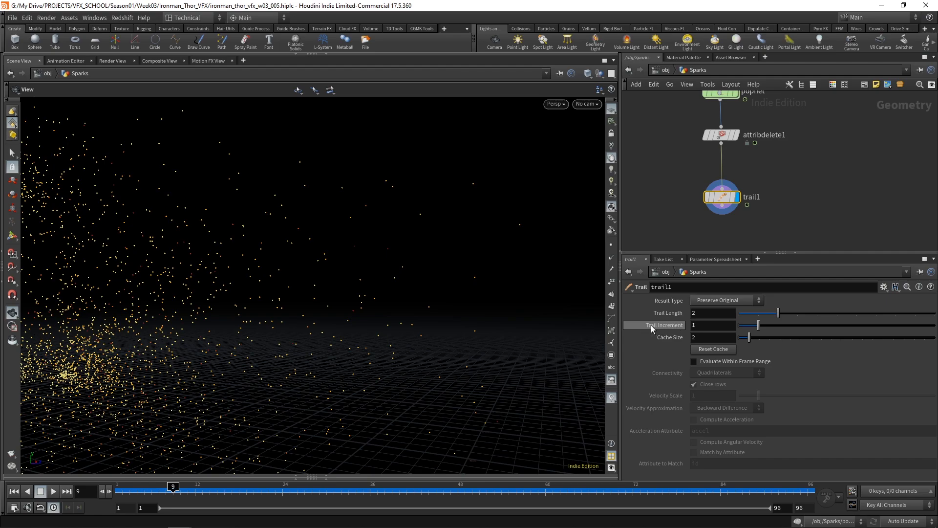
mouse_move(427, 241)
left_mouse_down()
mouse_move(415, 260)
mouse_move(426, 245)
left_mouse_up()
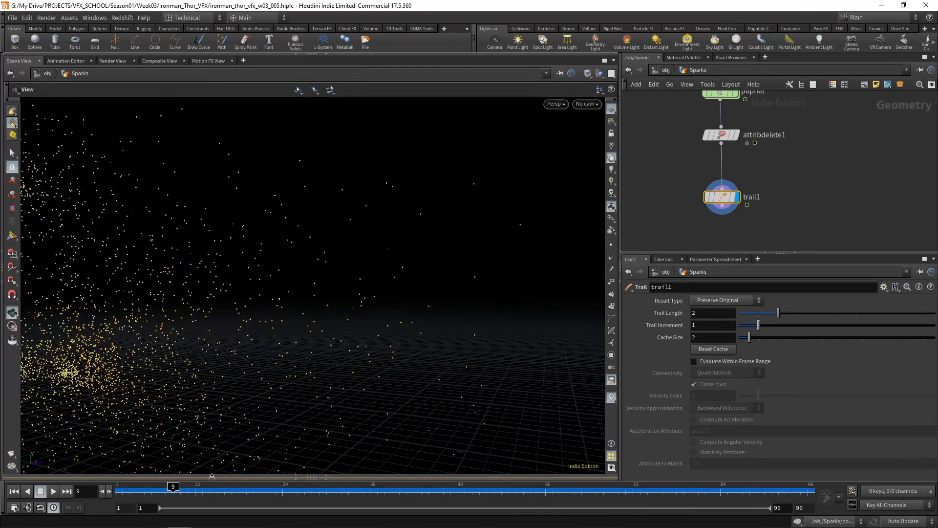
Step: Go to frame 10, set the Trail Length to 5 and place the Trail node closer under the Attribute Delete node
left_click(181, 486)
left_click_drag(421, 235, 454, 279)
left_click_drag(787, 315, 817, 313)
left_click_drag(386, 315, 458, 337)
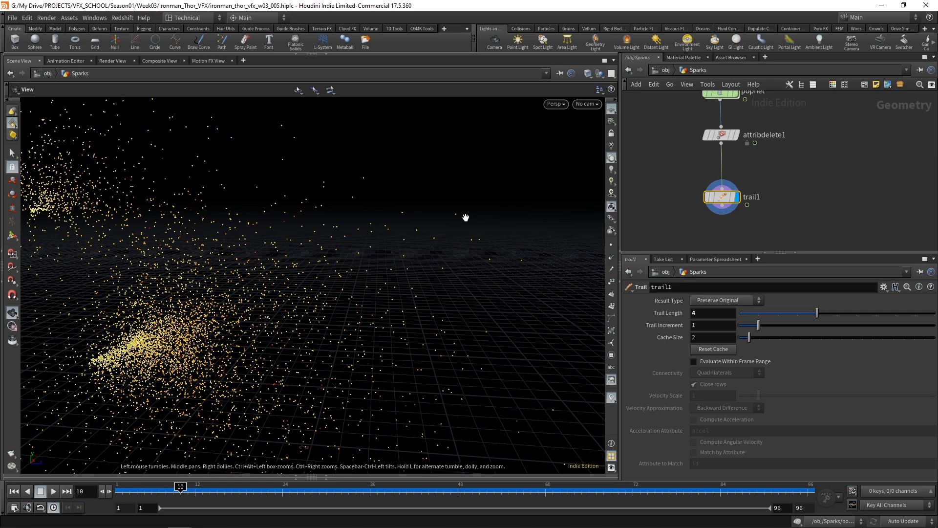
mouse_move(825, 313)
left_mouse_down()
mouse_move(842, 313)
mouse_move(817, 313)
mouse_move(833, 315)
left_mouse_up()
left_click_drag(303, 322, 143, 362)
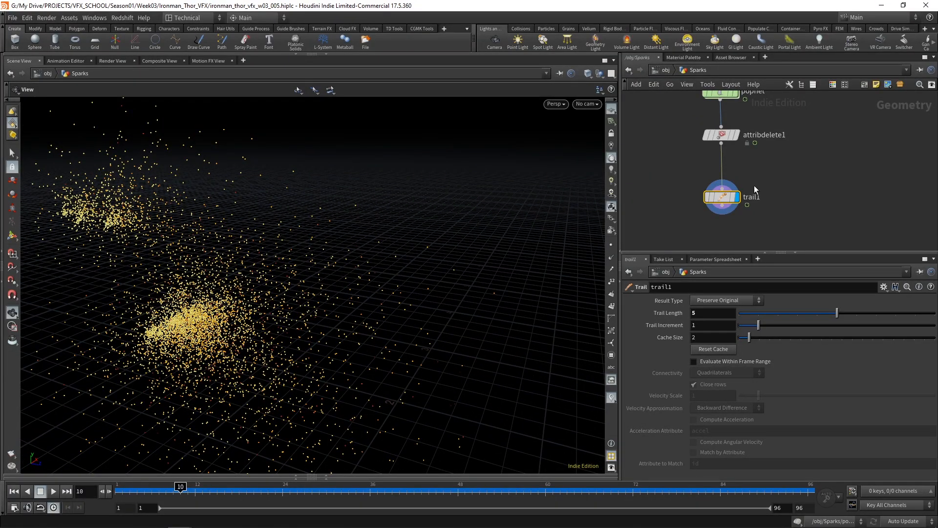
left_click_drag(722, 202, 719, 181)
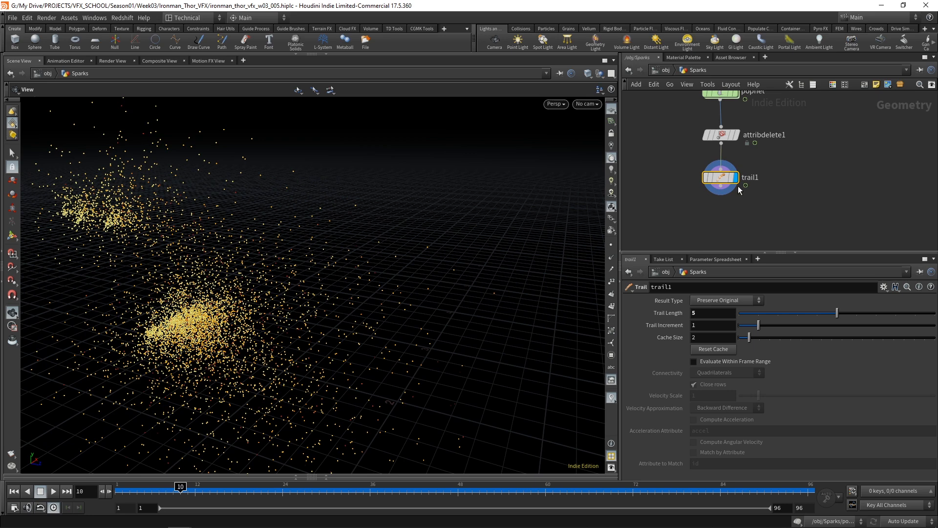
middle_click_drag(792, 220, 794, 199)
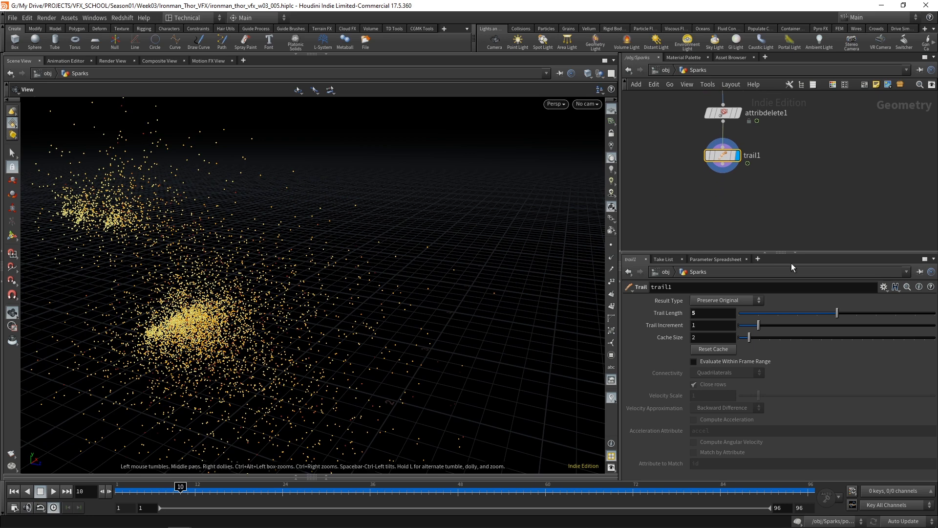
Step: Try the Trail node's Connect as Mesh and Connect as Polygons result types, and restore Preserve Original
left_click(715, 305)
left_click(736, 323)
left_click(729, 302)
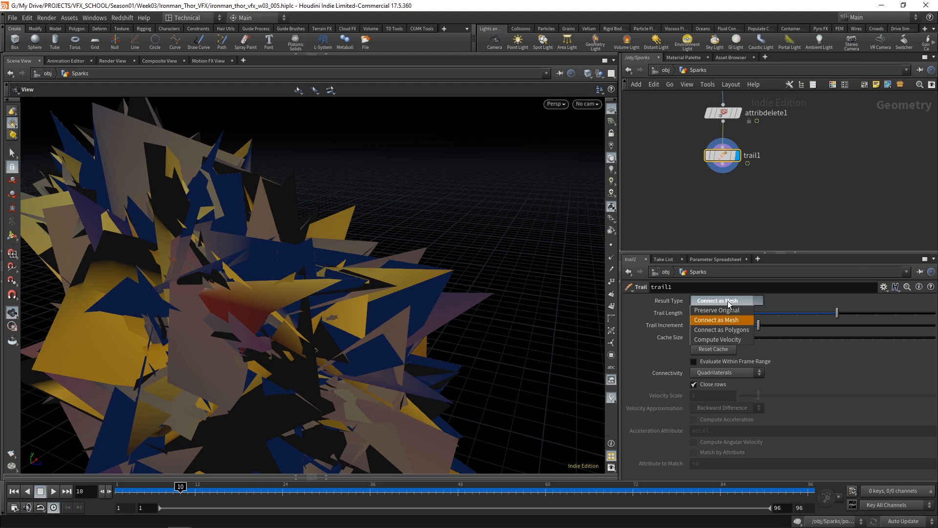
left_click(731, 329)
left_click(733, 300)
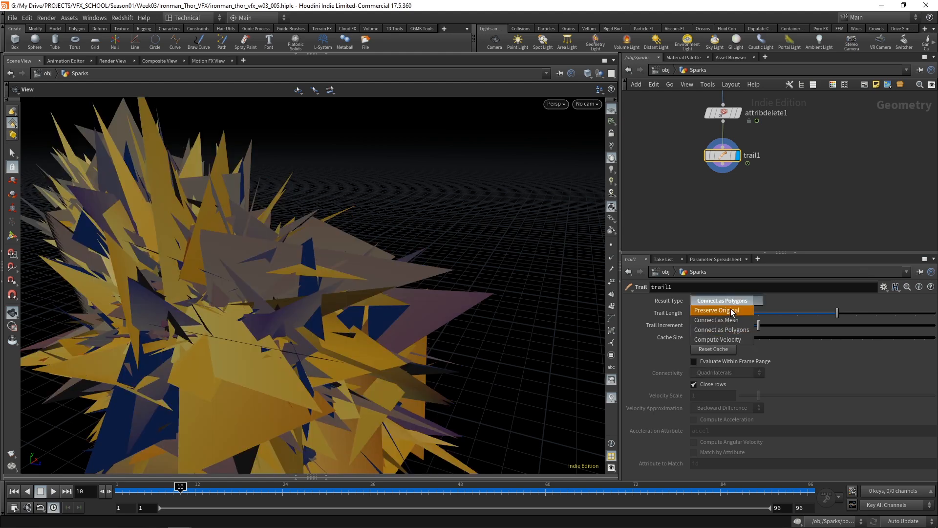
left_click(731, 309)
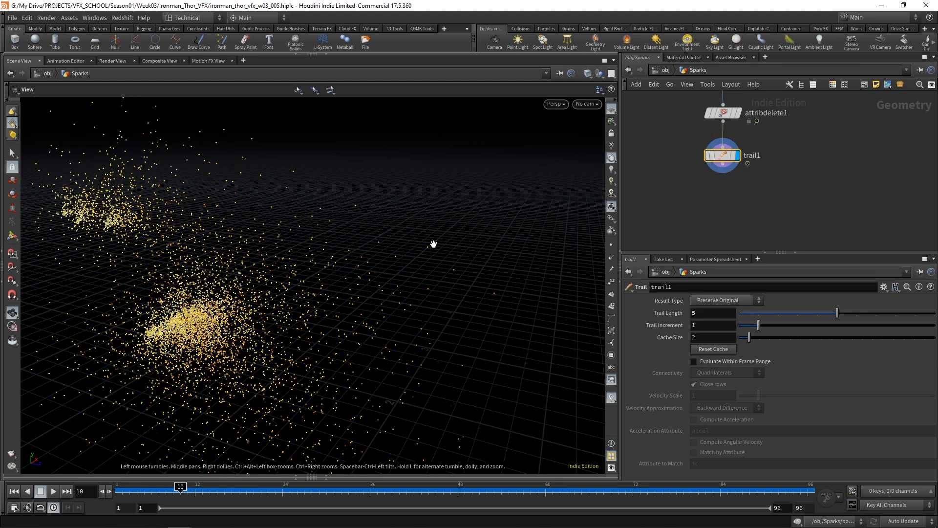
left_click_drag(436, 252, 416, 237)
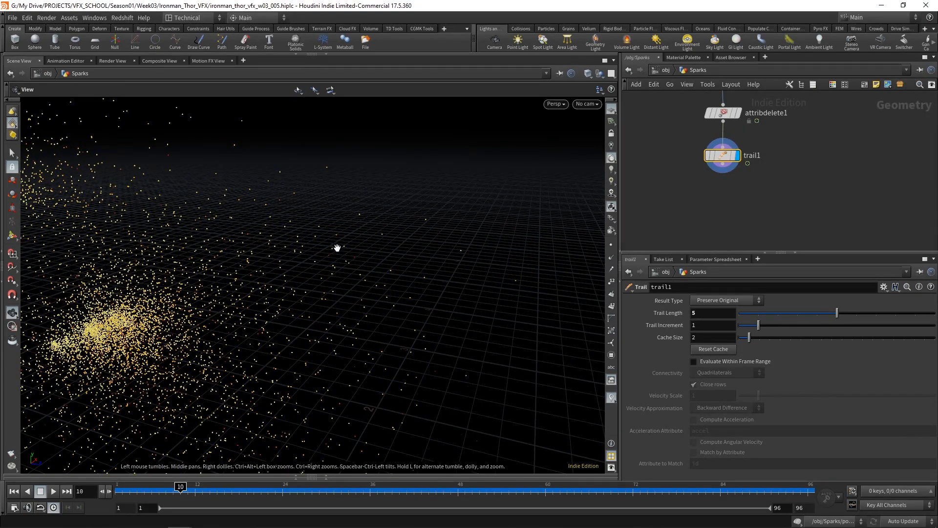
Step: Add an Add node below the Trail node, connect it to the Trail node's output and display it
left_click_drag(434, 244, 428, 240)
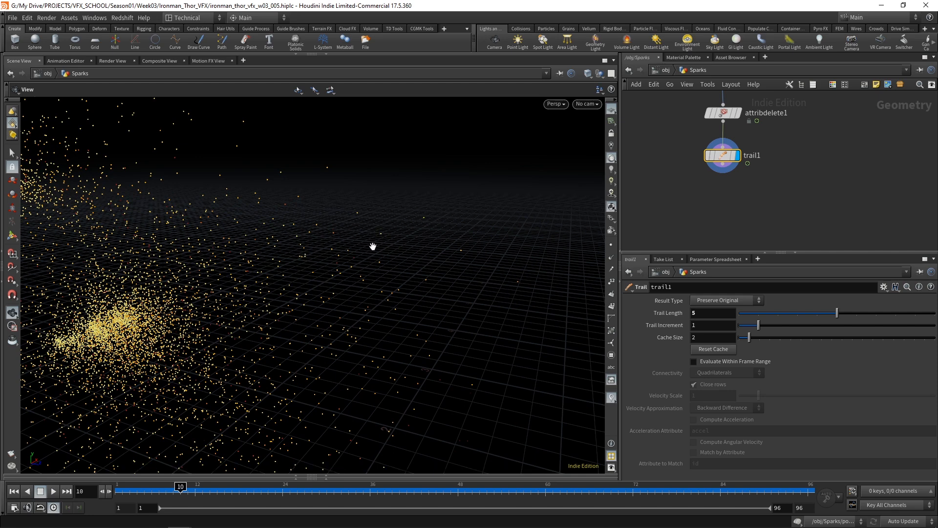
middle_click_drag(739, 204, 743, 186)
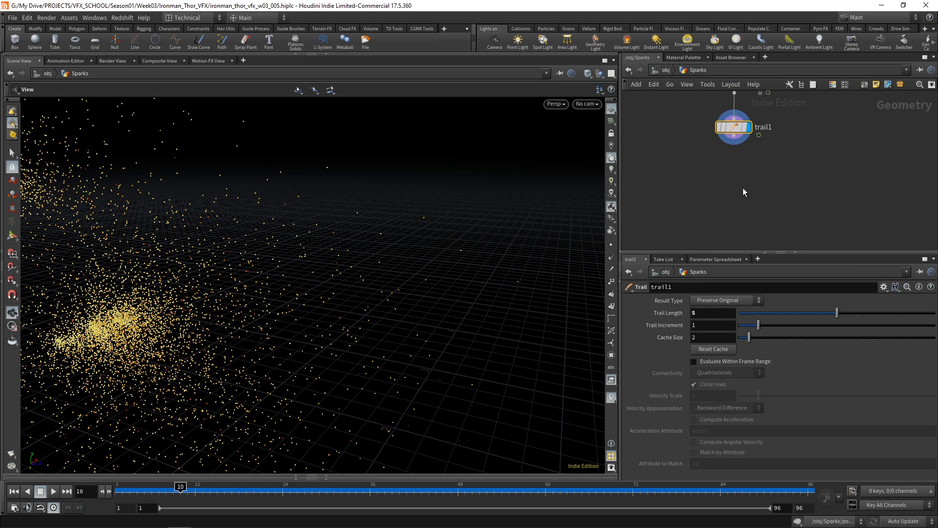
key("Tab")
type("add")
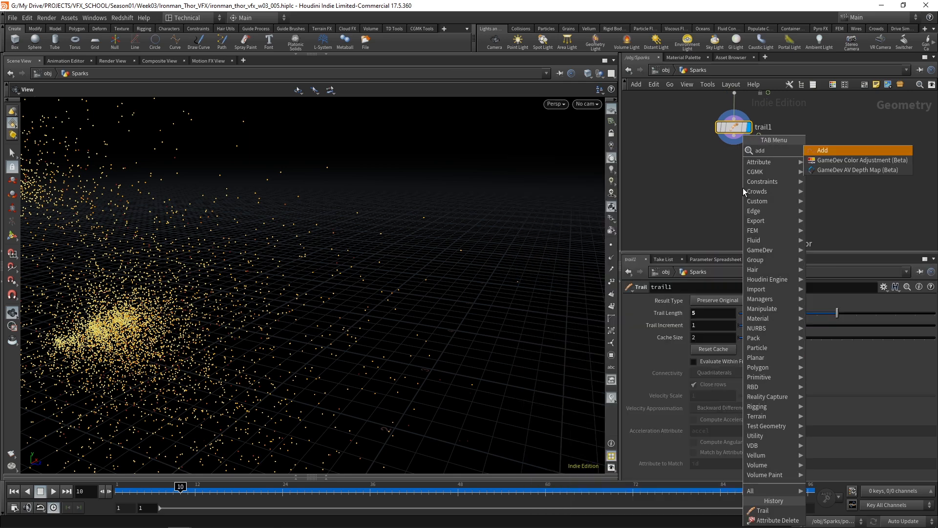
key("Return")
left_click_drag(733, 136, 736, 176)
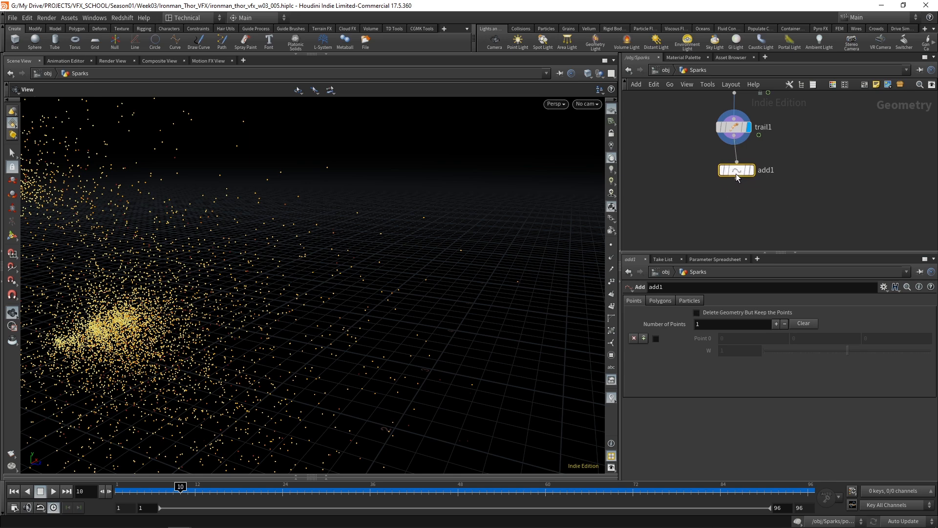
left_click(749, 170)
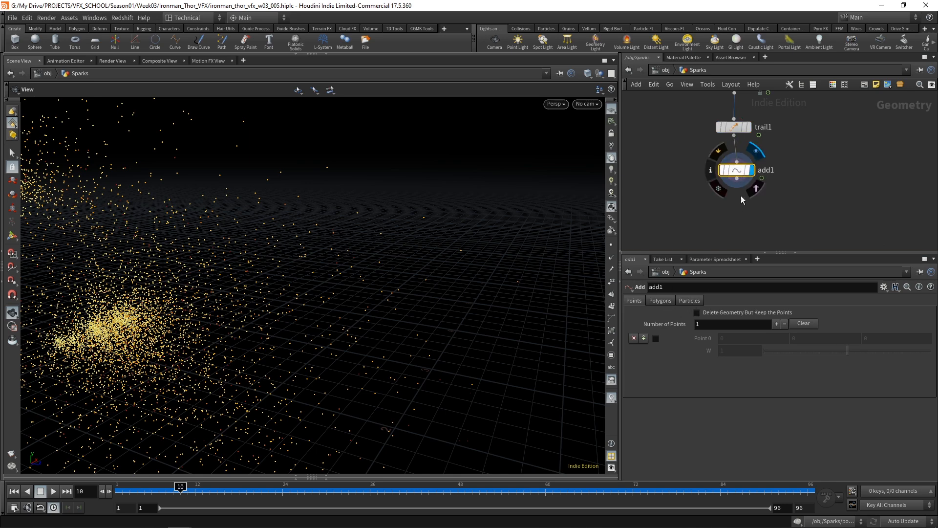
Step: Make the Add node create polygons by group, using By Attribute with the attribute name id
left_click(661, 301)
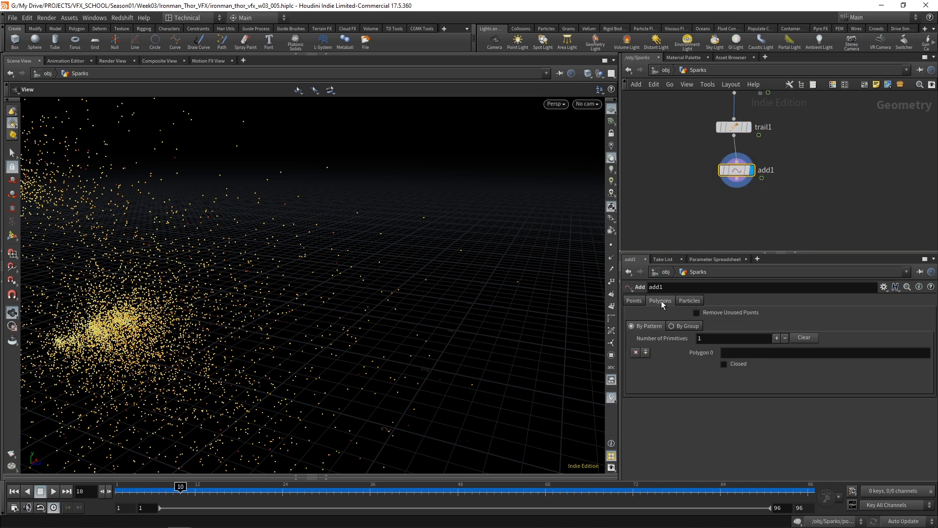
left_click(676, 326)
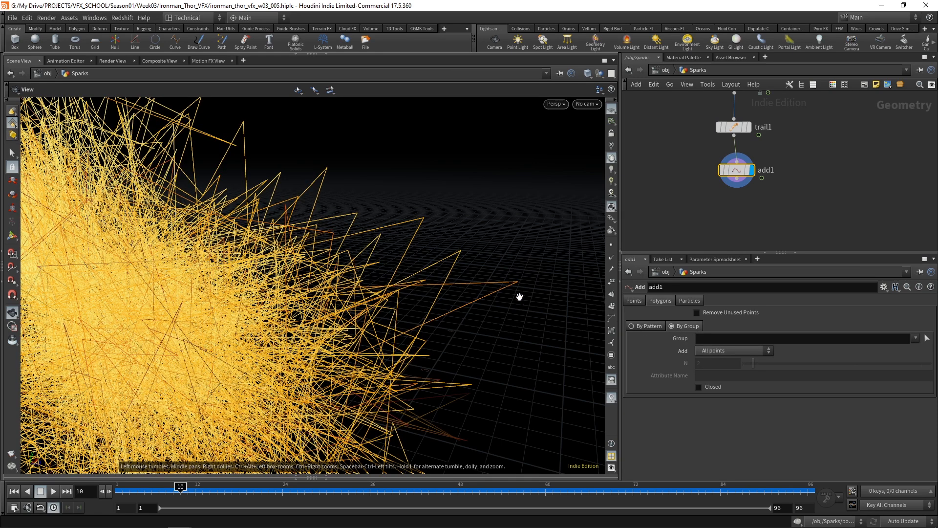
left_click(717, 350)
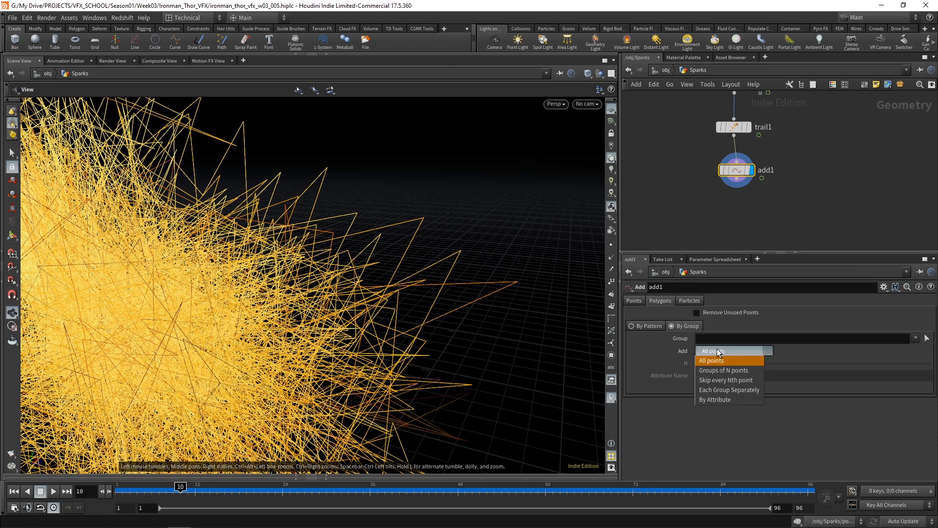
left_click(720, 399)
left_click(716, 377)
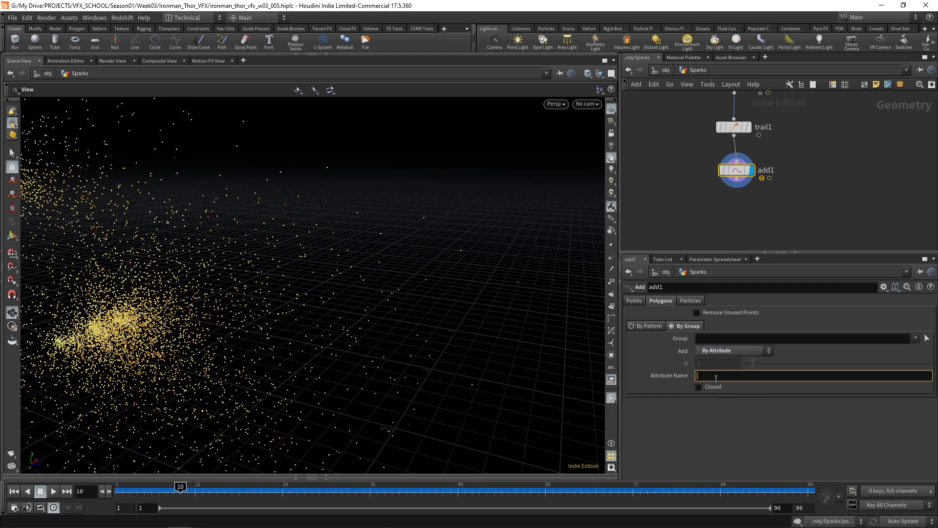
type("id")
key("Return")
left_click_drag(383, 273, 345, 330, "alt")
right_click_drag(345, 329, 306, 327, "alt")
left_click_drag(306, 326, 360, 248, "alt")
Step: Set the Trail node's Trail Length to 2 and Trail Increment to 0.5
middle_click_drag(807, 145, 807, 155)
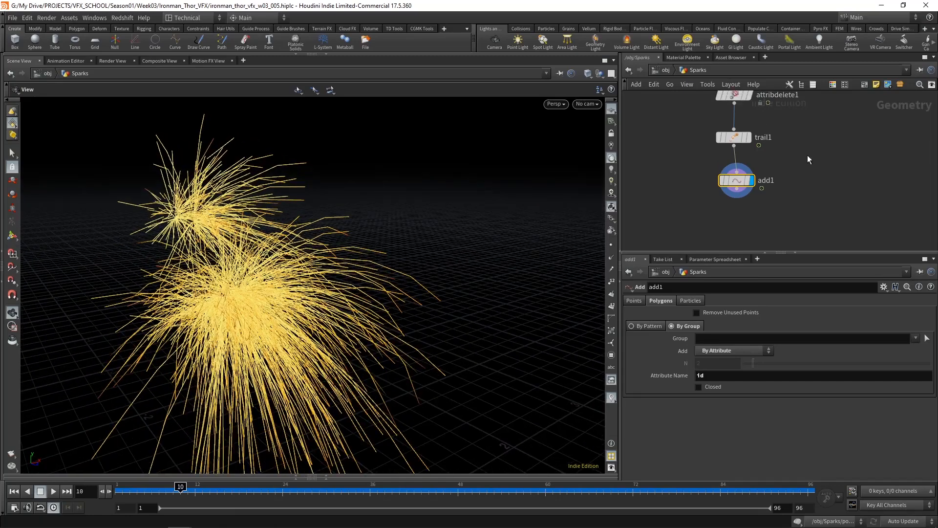
left_click(734, 139)
left_click_drag(836, 314, 788, 313)
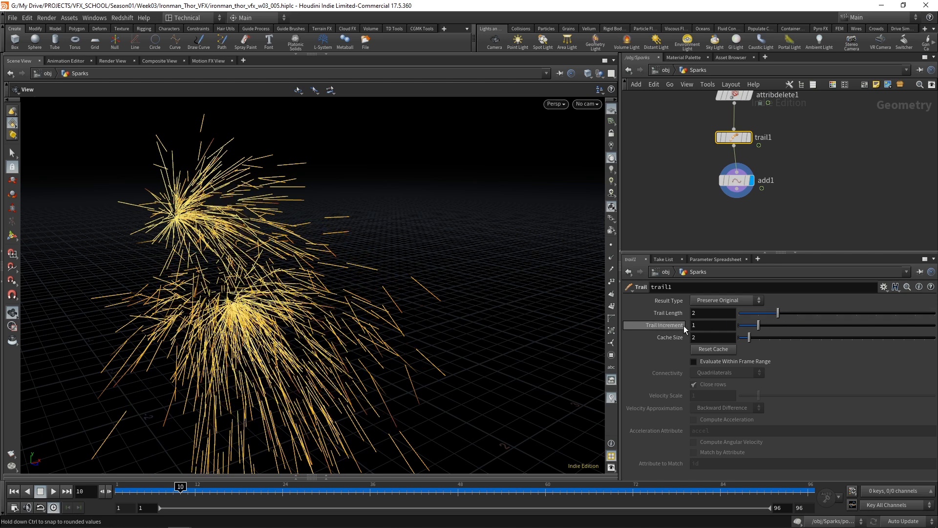
left_click_drag(701, 325, 690, 326)
key("Return")
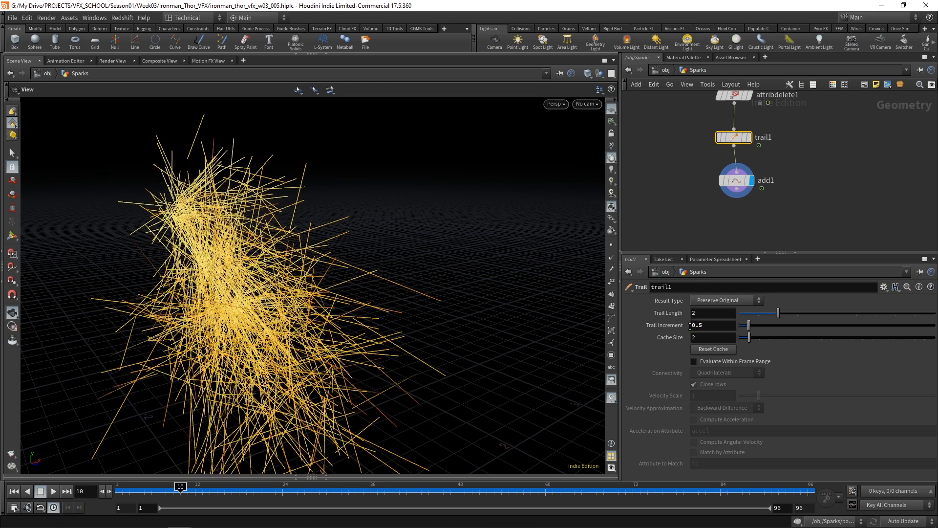
Step: Check the spark lines up close, try a Trail Length of 1 and restore it to 2
mouse_move(777, 309)
left_mouse_down()
mouse_move(764, 311)
mouse_move(774, 314)
left_mouse_up()
right_click_drag(396, 312, 473, 243)
left_click_drag(473, 243, 425, 262)
middle_click_drag(824, 125, 816, 187)
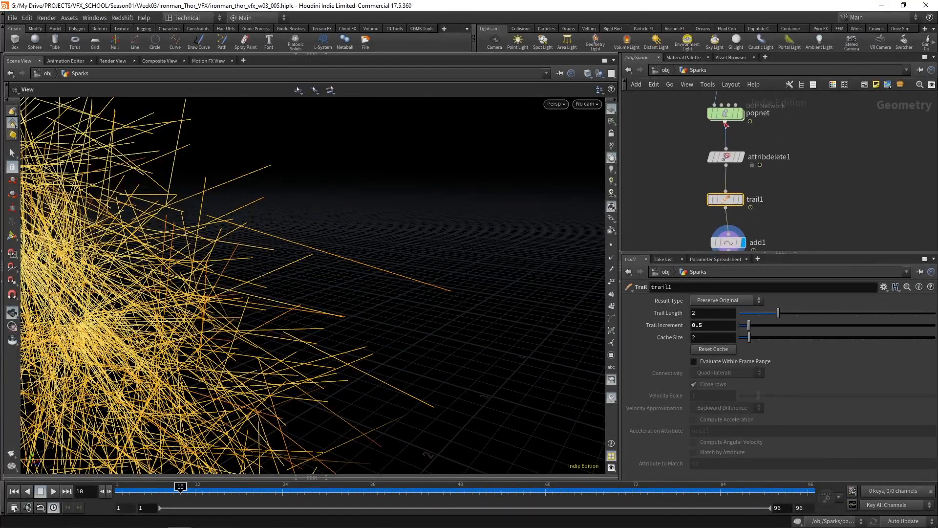
left_click_drag(386, 313, 420, 303)
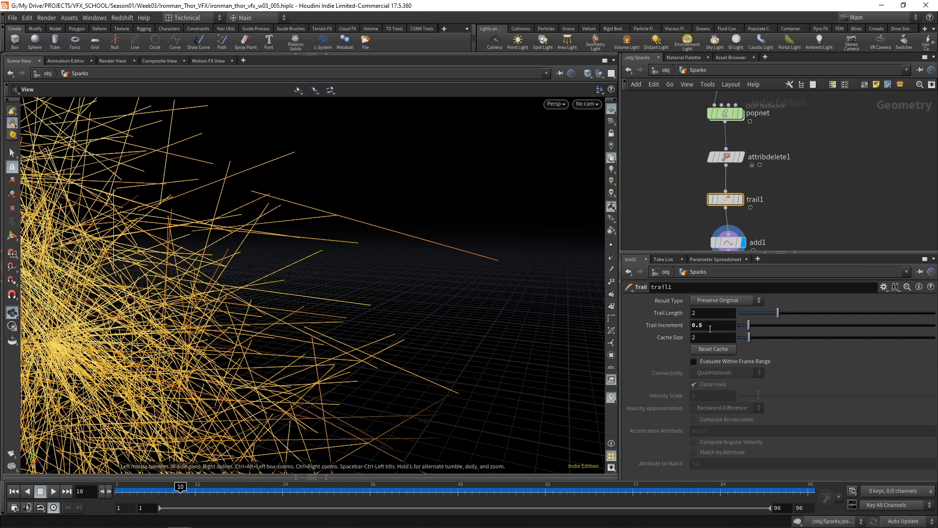
left_click_drag(771, 314, 754, 332)
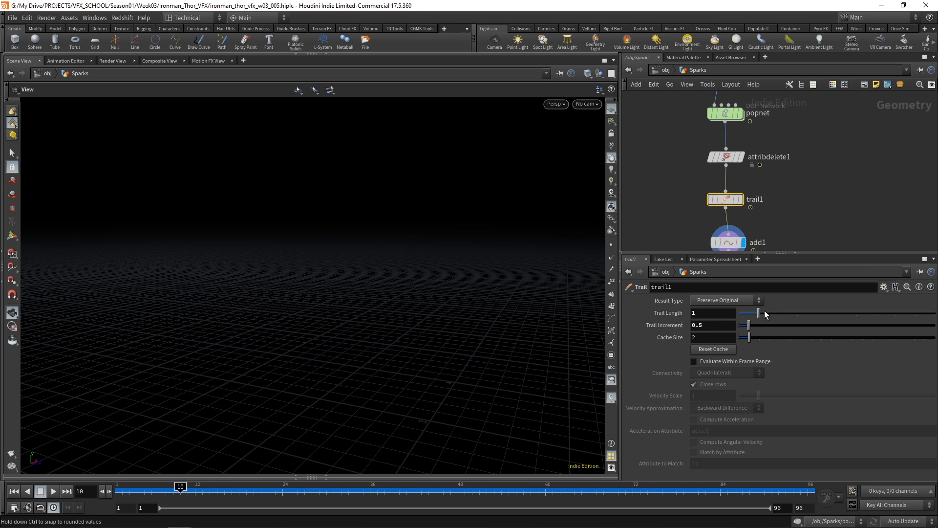
left_click_drag(760, 315, 773, 316)
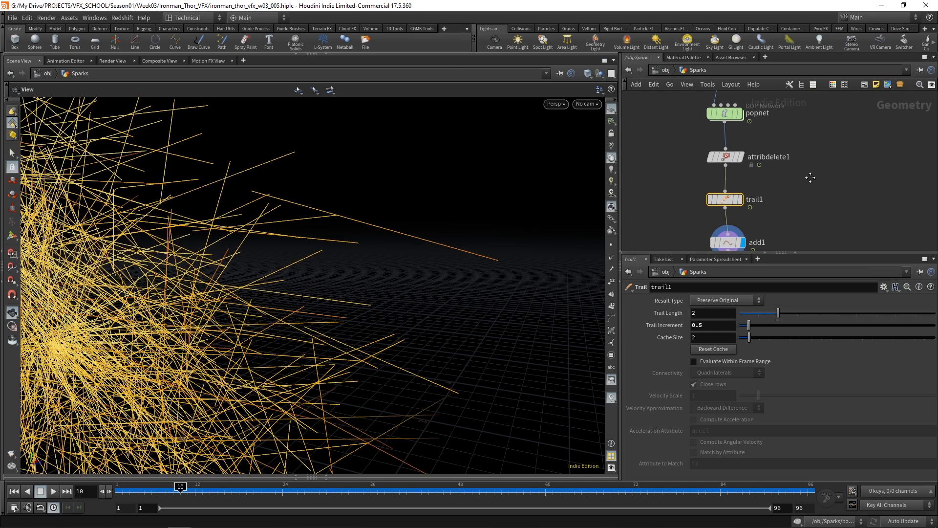
Step: Add a Time Blend node and insert it into the connection between the Attribute Delete and Trail nodes
scroll(809, 176, "down", 3)
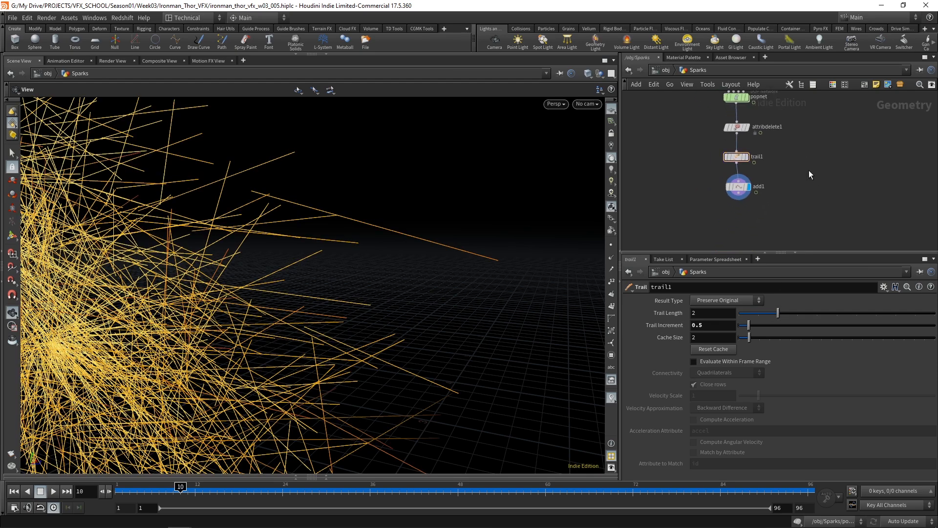
key("Tab")
type("time")
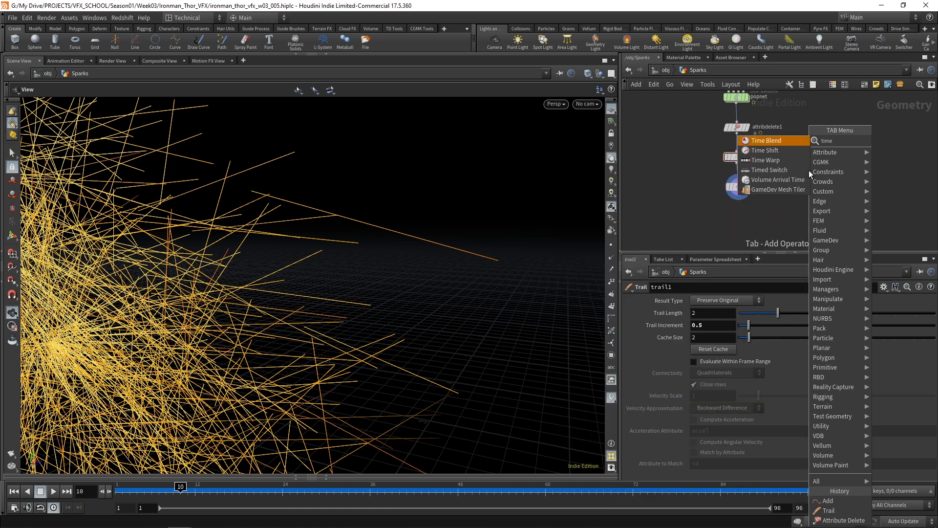
left_click(781, 142)
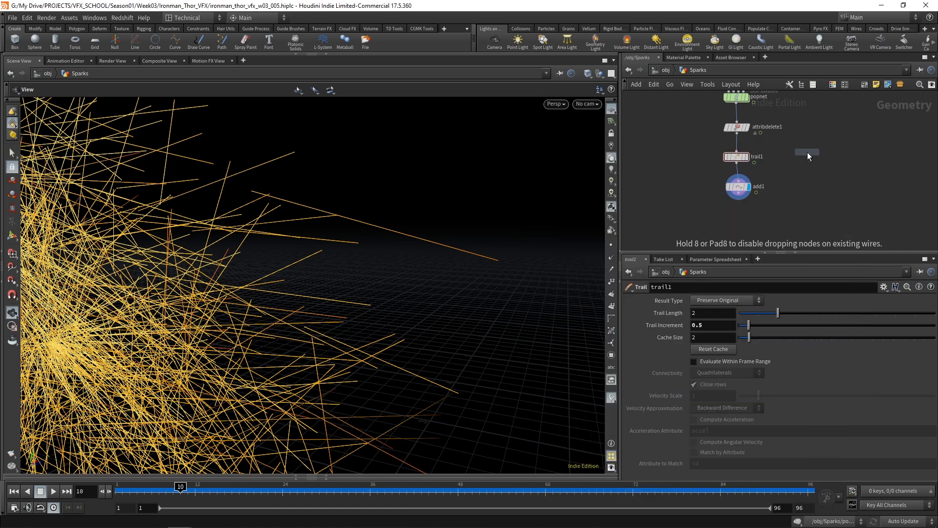
left_click(807, 152)
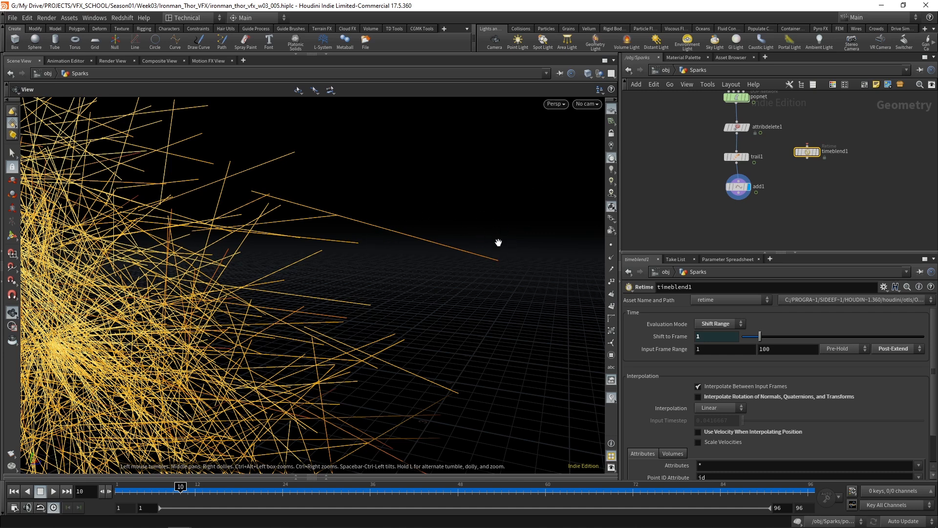
scroll(781, 201, "up", 2)
middle_click_drag(782, 200, 787, 180)
left_click_drag(721, 181, 719, 205)
left_click_drag(719, 136, 719, 139)
left_click_drag(819, 133, 719, 132)
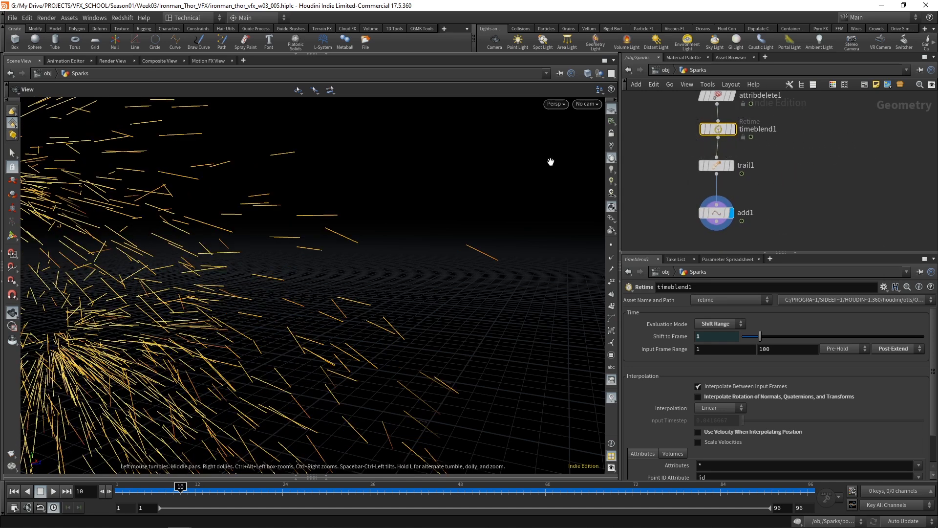
Step: Bypass and re-enable the Time Blend node to compare the trails, and try a Trail Increment of 0.32
left_click(700, 112)
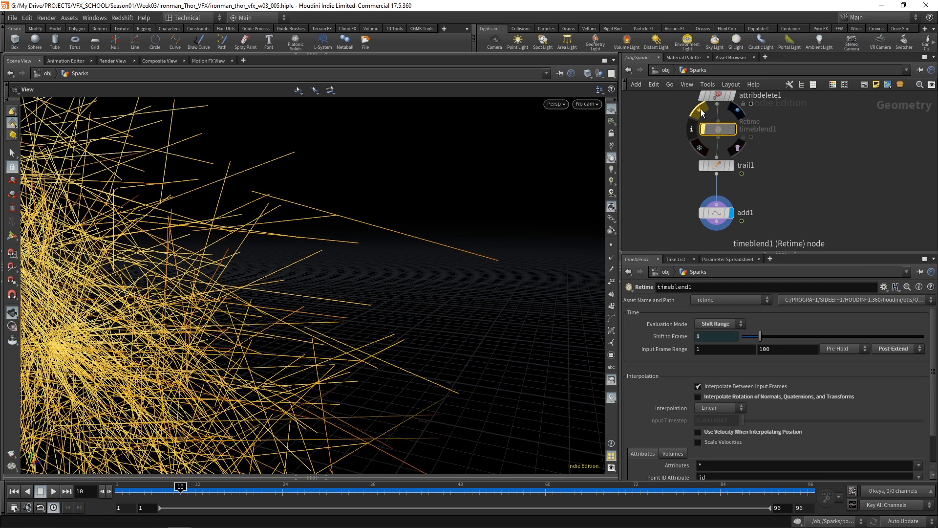
left_click(702, 113)
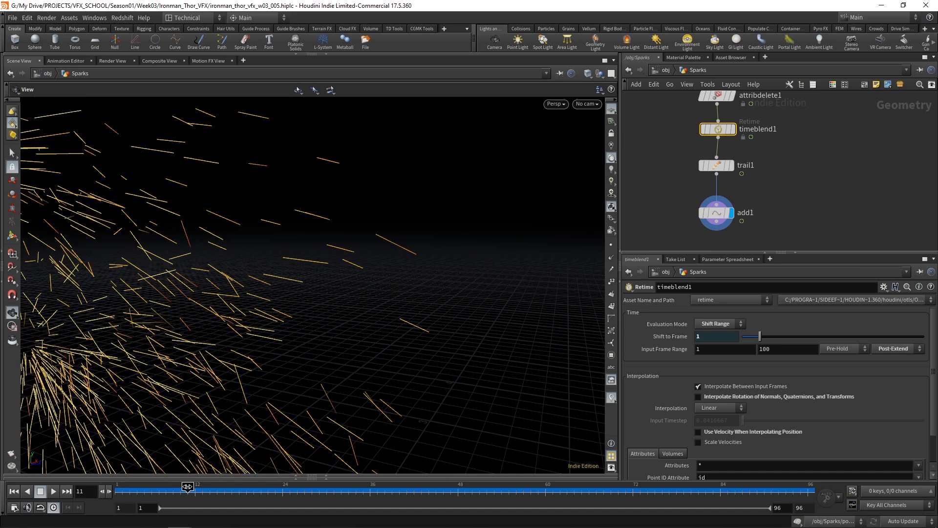
left_click(717, 166)
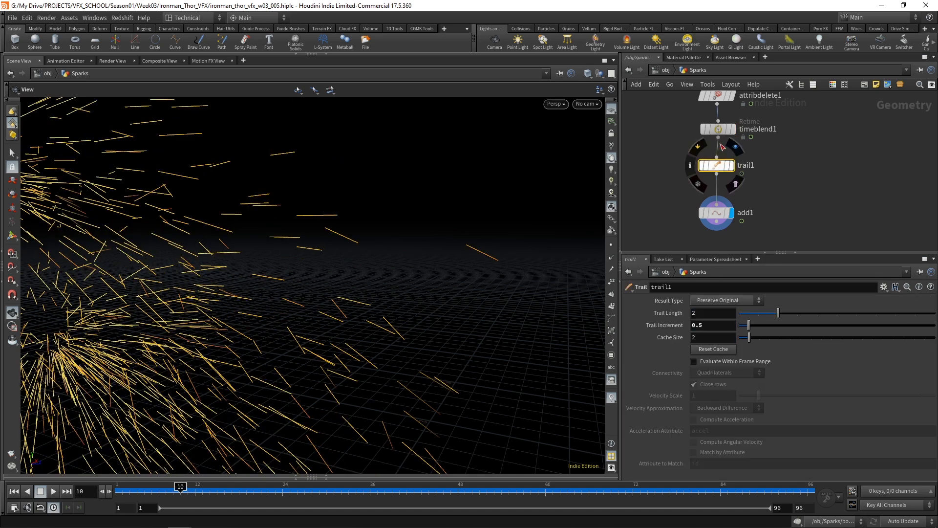
left_click_drag(748, 325, 746, 323)
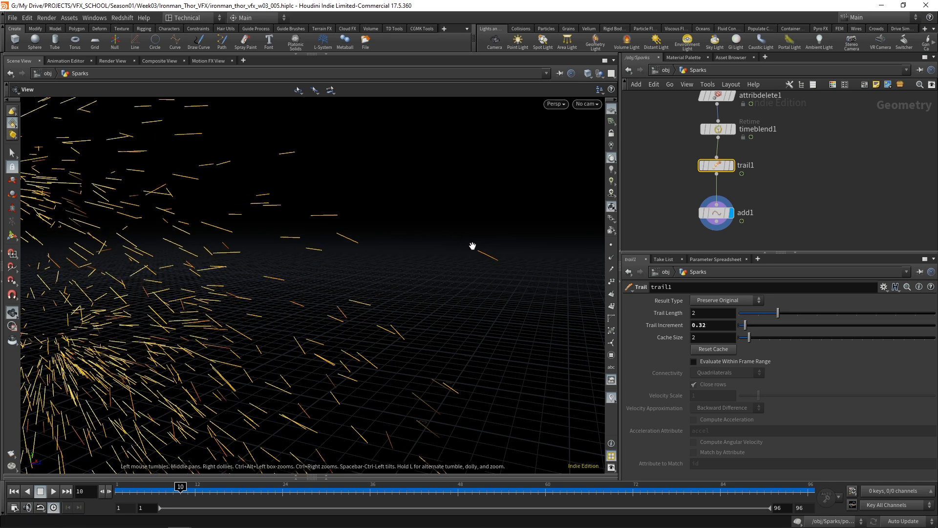
Step: Display the Time Blend node and enable Use Velocity When Interpolating Position
left_click(736, 111)
left_click(718, 129)
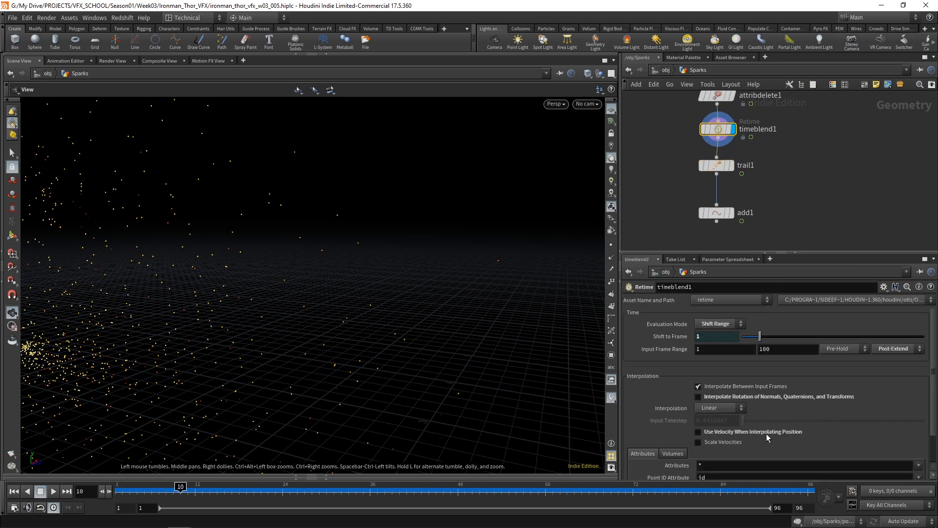
left_click(698, 432)
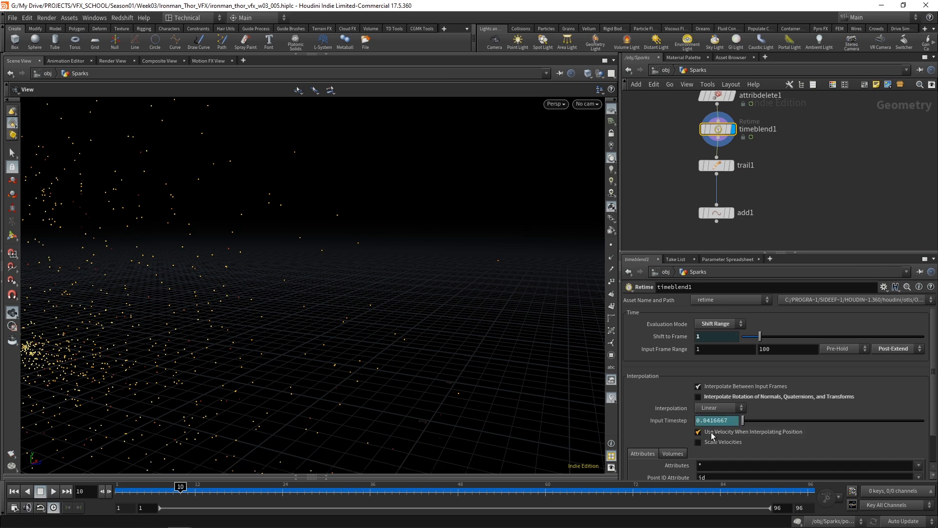
Step: Display the Trail node's output, switch the display back to the Add node and view all the spark lines
left_click(730, 165)
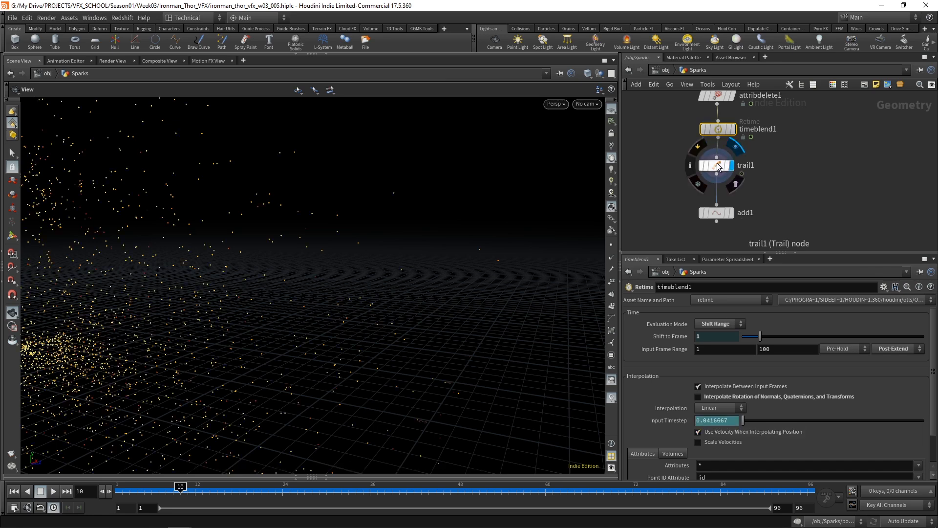
left_click(717, 165)
left_click(730, 212)
left_click(716, 212)
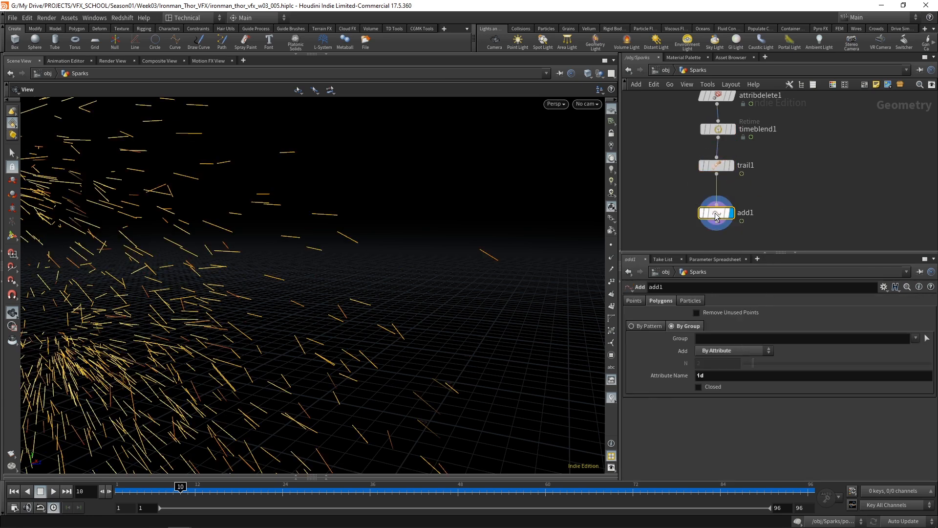
left_click_drag(391, 222, 466, 305)
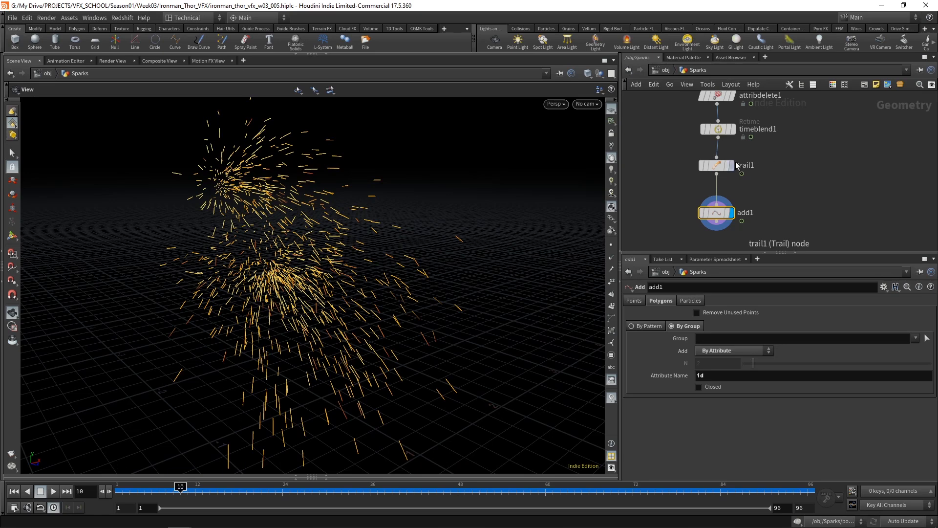
Step: Set the Trail node's Trail Increment to 0.2 and Trail Length to 3
left_click(718, 165)
left_click_drag(714, 328, 684, 331)
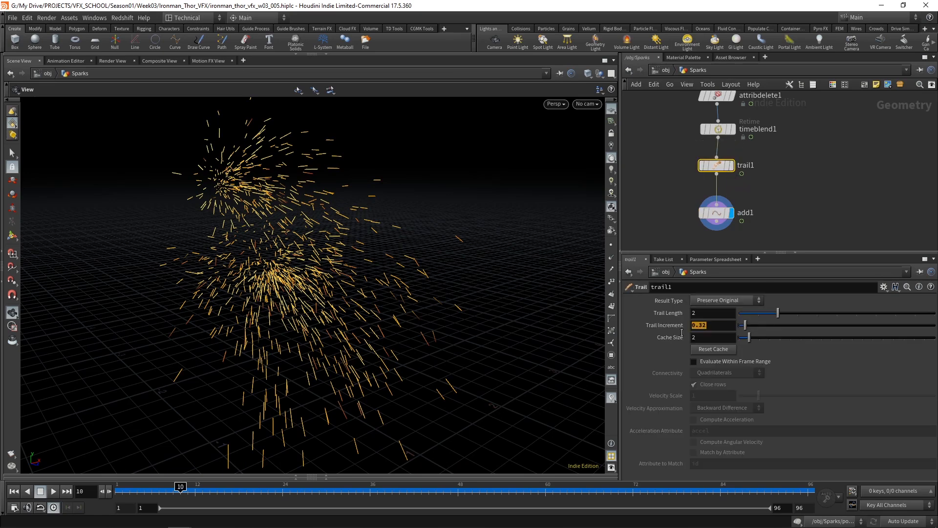
type("0.2")
key("Return")
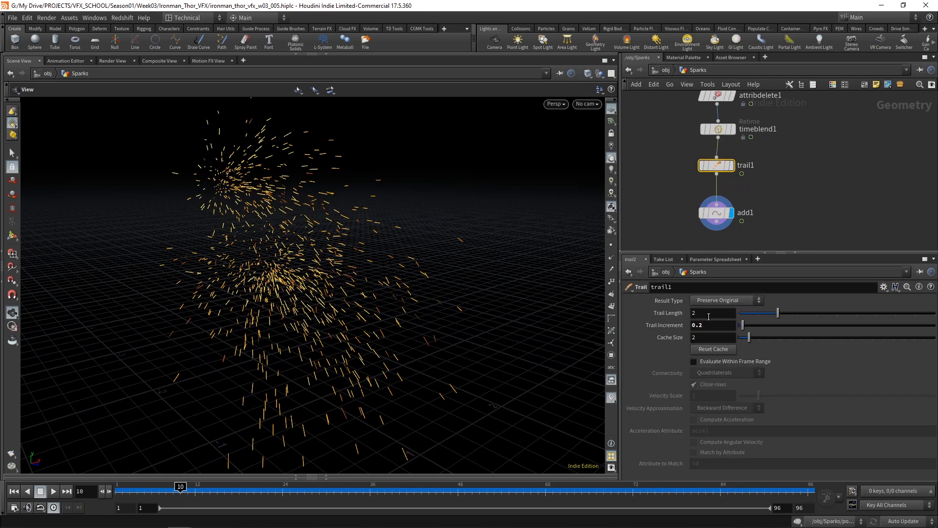
left_click_drag(781, 315, 803, 319)
Step: Try a Trail Increment of 0.67 and restore it to 0.2, inspecting the trail points in the viewport
left_click_drag(465, 289, 444, 277)
right_click_drag(443, 277, 486, 176)
middle_click_drag(486, 176, 477, 217)
left_click_drag(742, 324, 751, 324)
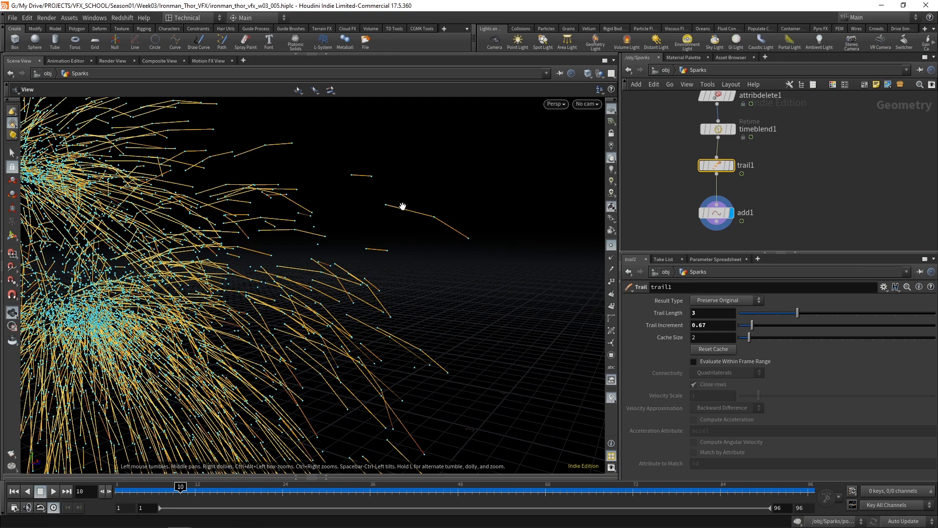
left_click_drag(752, 325, 745, 324)
type("0.2")
key("Return")
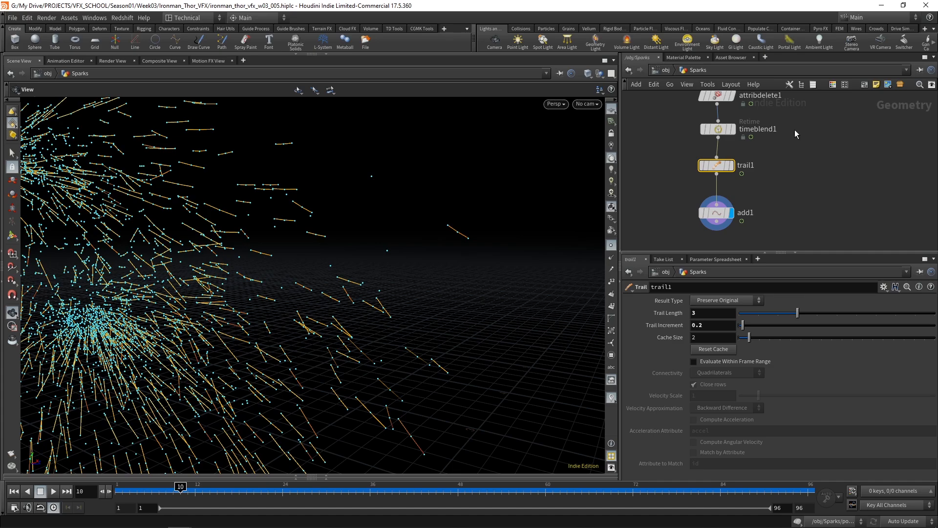
left_click_drag(446, 203, 414, 273)
left_click_drag(438, 194, 371, 224)
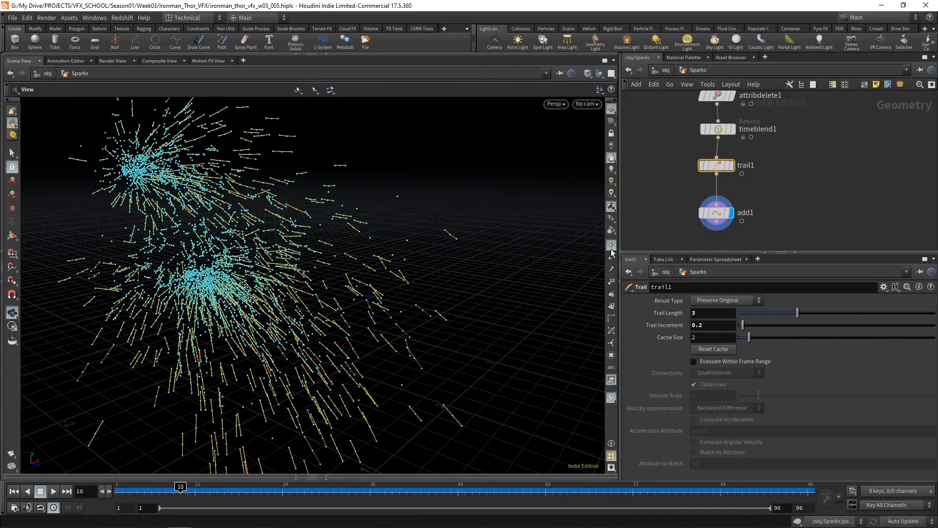
Step: Hide the point markers and look over the plain spark lines in the viewport
left_click(610, 245)
left_click_drag(523, 281, 342, 284)
mouse_move(421, 286)
left_mouse_down()
mouse_move(389, 288)
mouse_move(430, 290)
left_mouse_up()
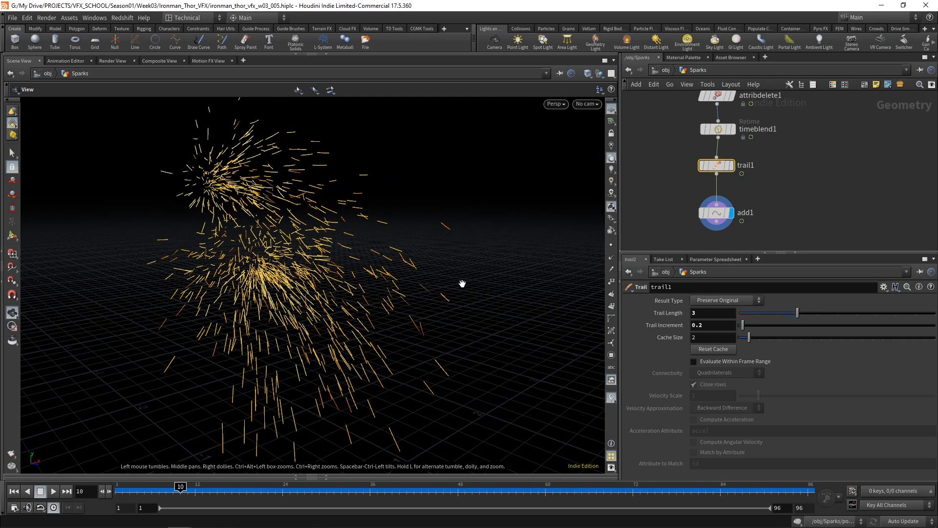
left_click_drag(457, 276, 482, 291)
right_click_drag(481, 291, 437, 209)
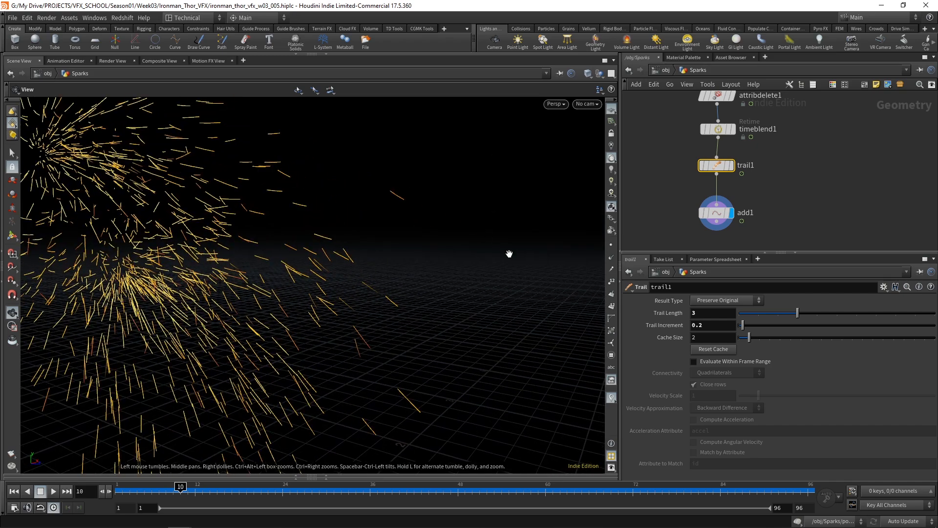
Step: Add a Resample node below the Add node in the Sparks network
key("Tab")
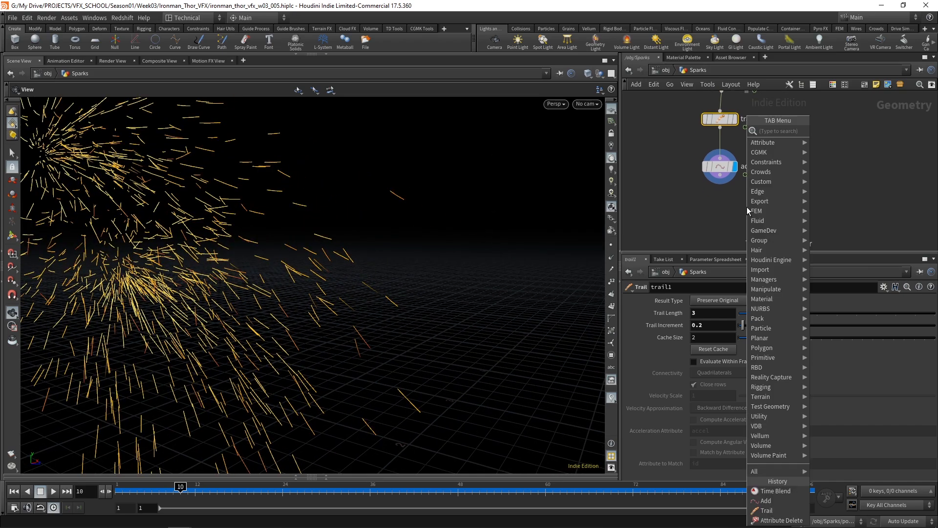
type("resa")
key("Return")
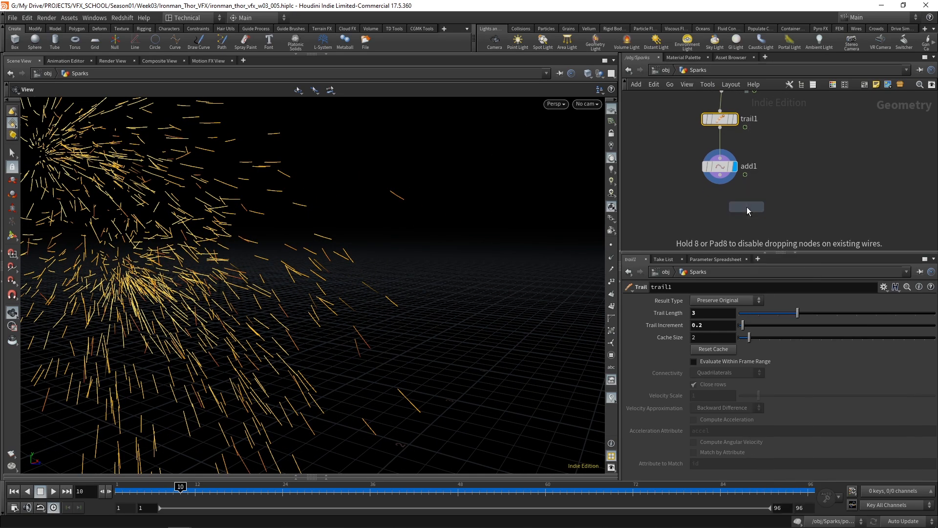
left_click(746, 208)
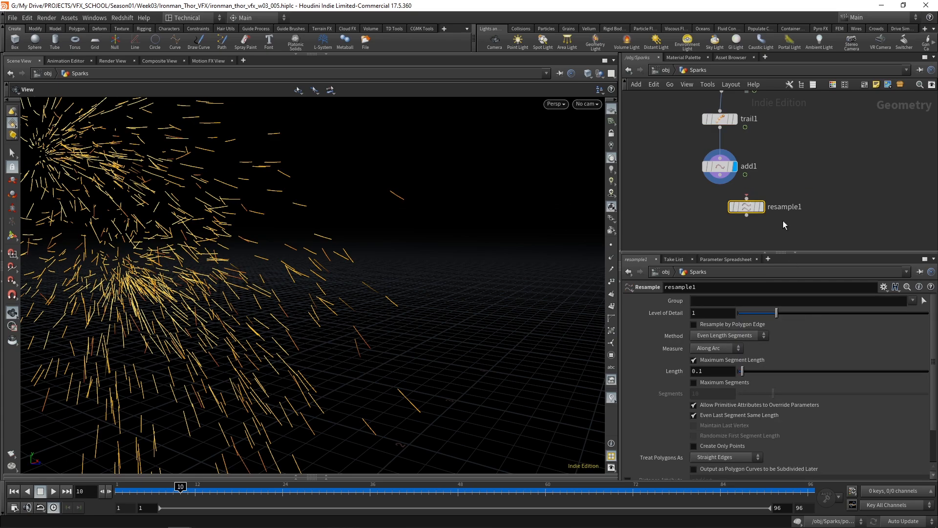
Step: Show the points again and set the Trail node's Trail Length to 4 and Trail Increment to 0.3
middle_click_drag(772, 138, 775, 157)
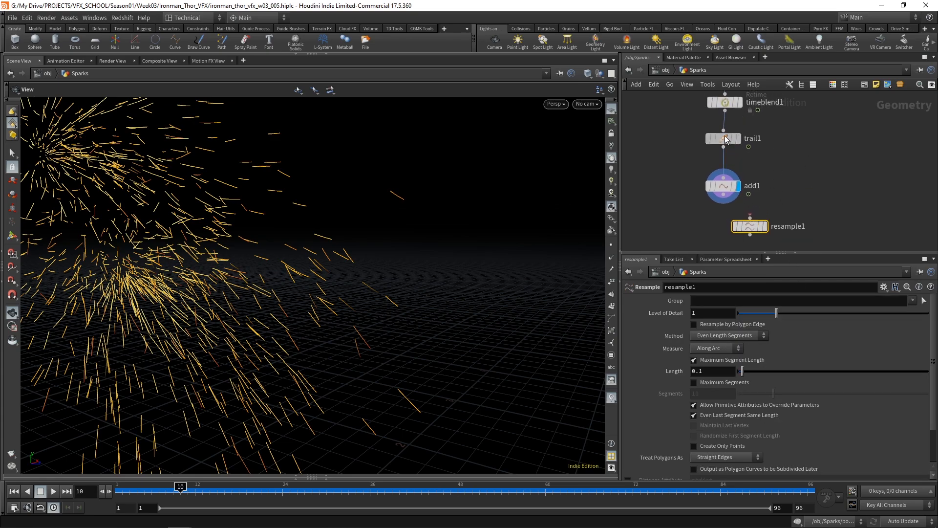
left_click(726, 140)
middle_click_drag(583, 257, 432, 176)
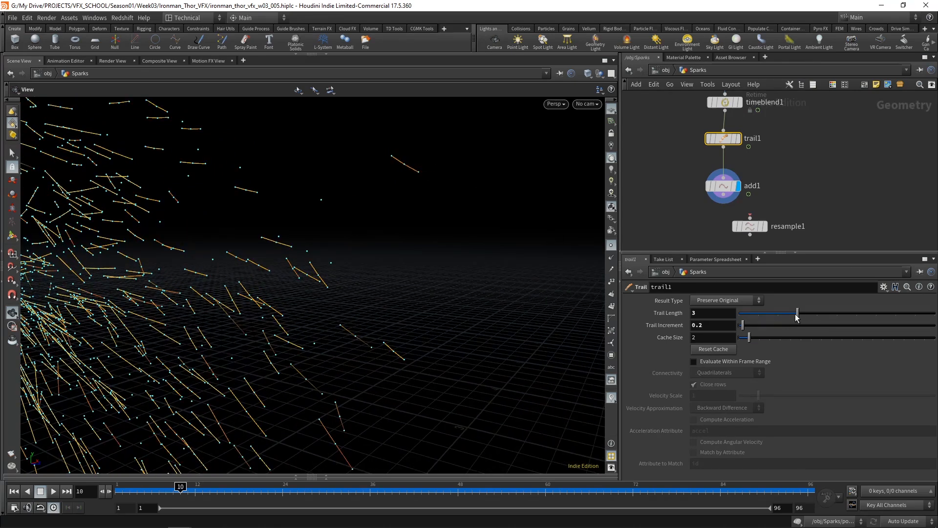
left_click_drag(799, 313, 823, 315)
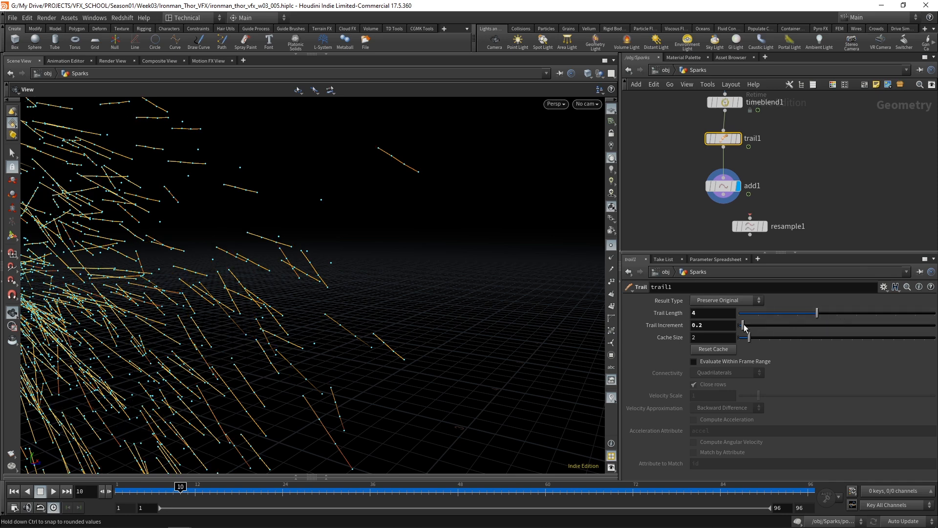
left_click_drag(743, 324, 745, 325)
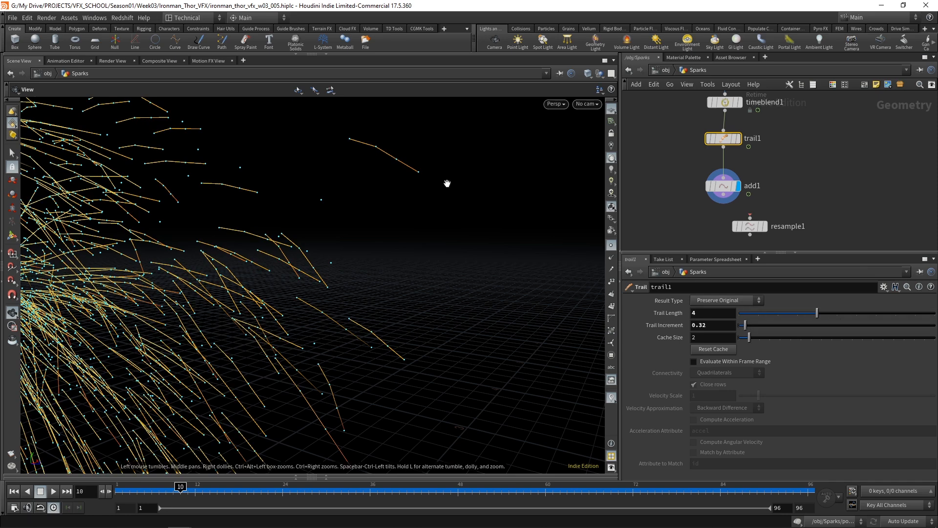
key("BackSpace")
key("Return")
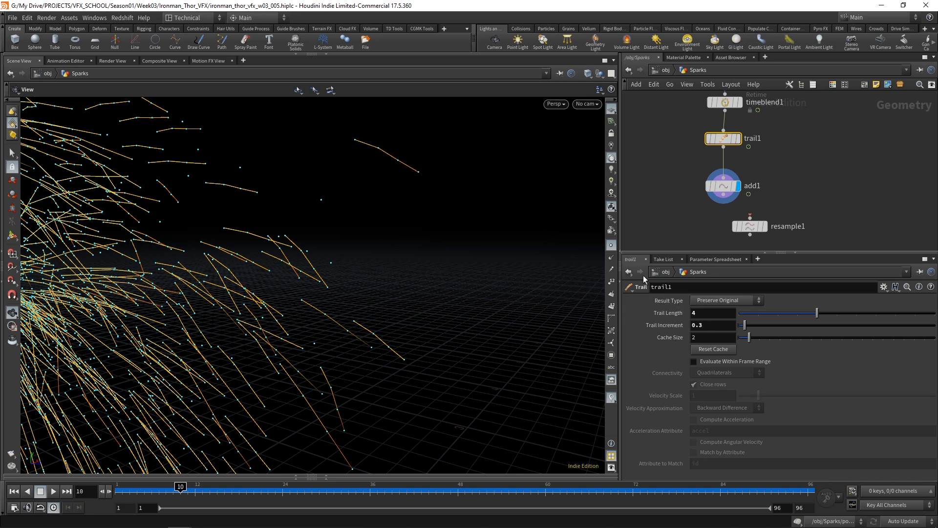
Step: Connect the Add node's output to the Resample node, align it underneath and display its result
middle_click_drag(803, 211, 805, 190)
left_click_drag(727, 167, 729, 159)
middle_click_drag(793, 184, 801, 159)
left_click_drag(768, 178, 750, 190)
left_click_drag(734, 142, 740, 178)
left_click(756, 192)
Step: Set the Resample node's Length to 0.01 and treat polygons as Subdivision Curves
left_click_drag(709, 371, 669, 378)
type("0.01")
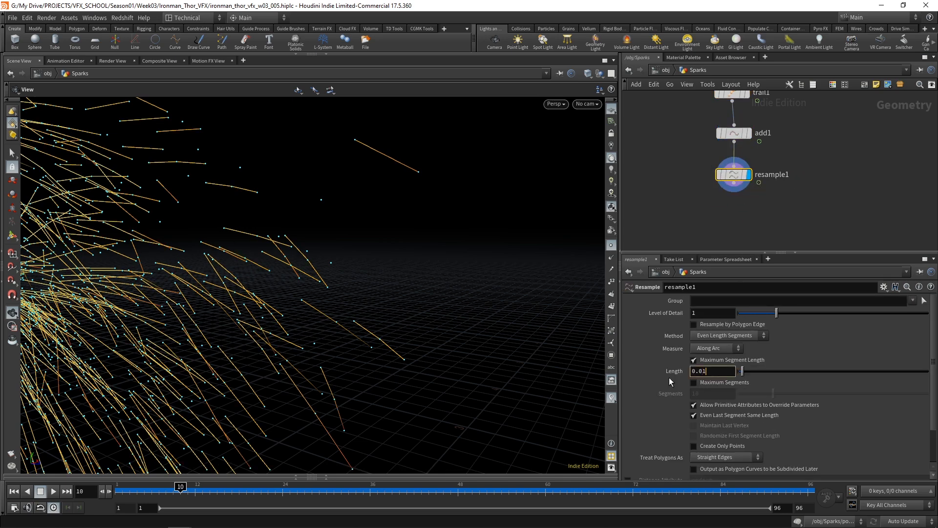
key("Return")
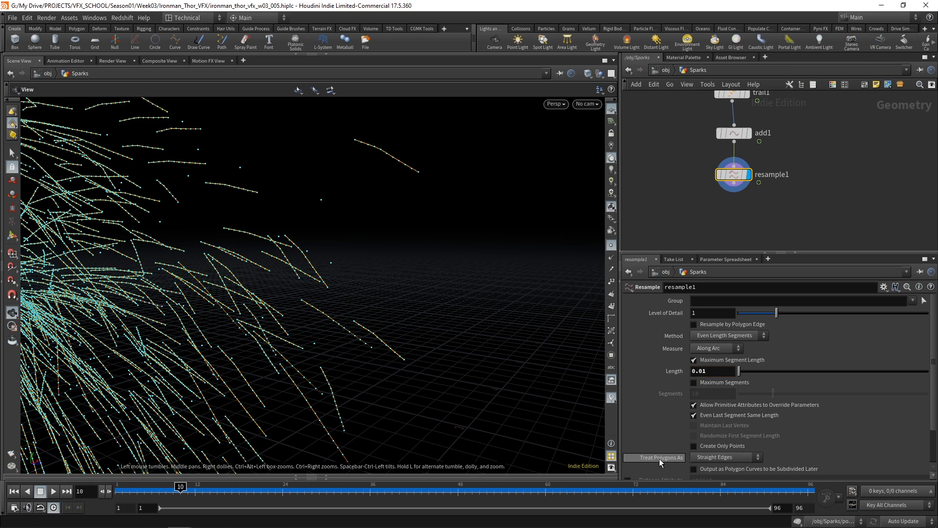
left_click(728, 459)
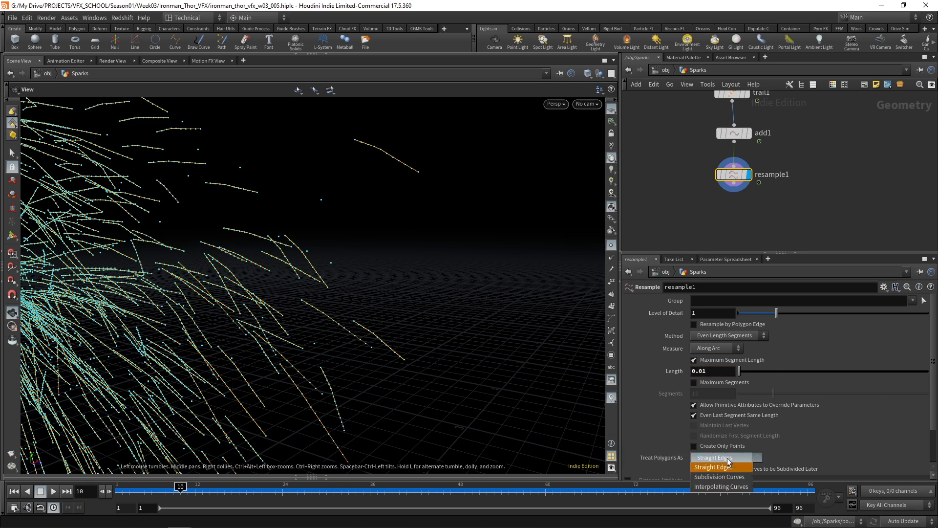
left_click(729, 475)
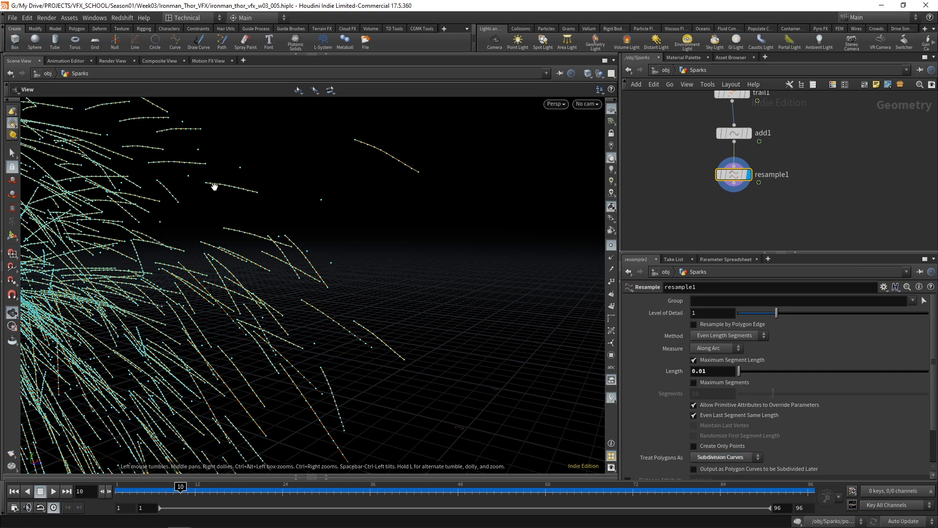
Step: Try a Resample Length of 0.02 and restore it to 0.01
left_click_drag(197, 192, 202, 192)
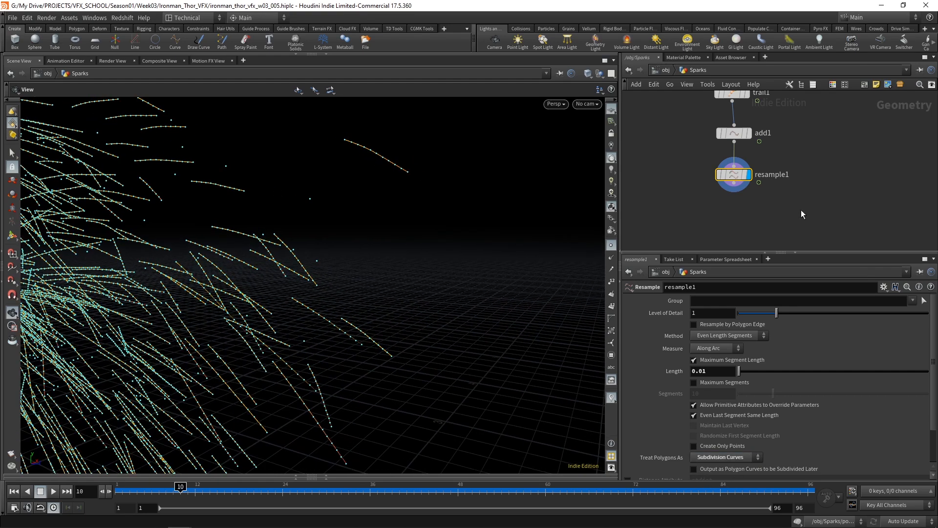
left_click_drag(720, 373, 671, 378)
type("0.02")
key("Return")
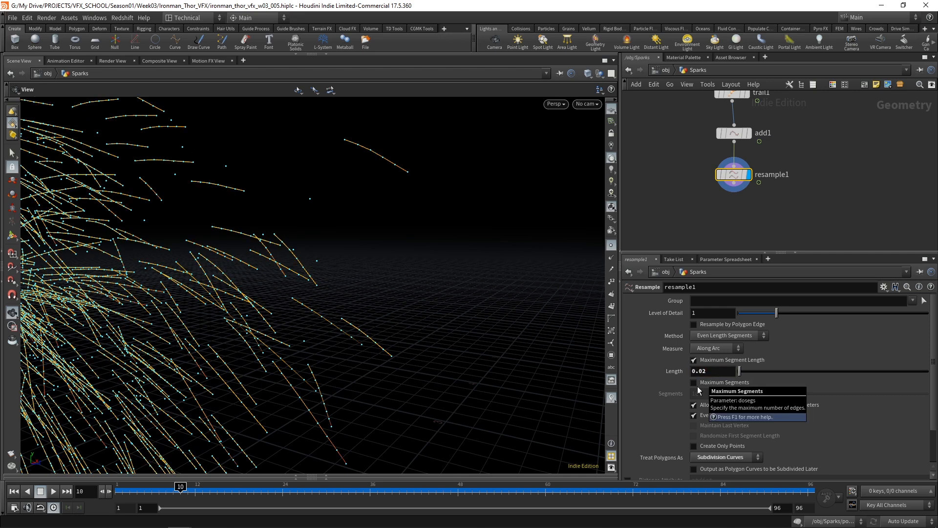
left_click_drag(721, 367, 660, 377)
type("0.01")
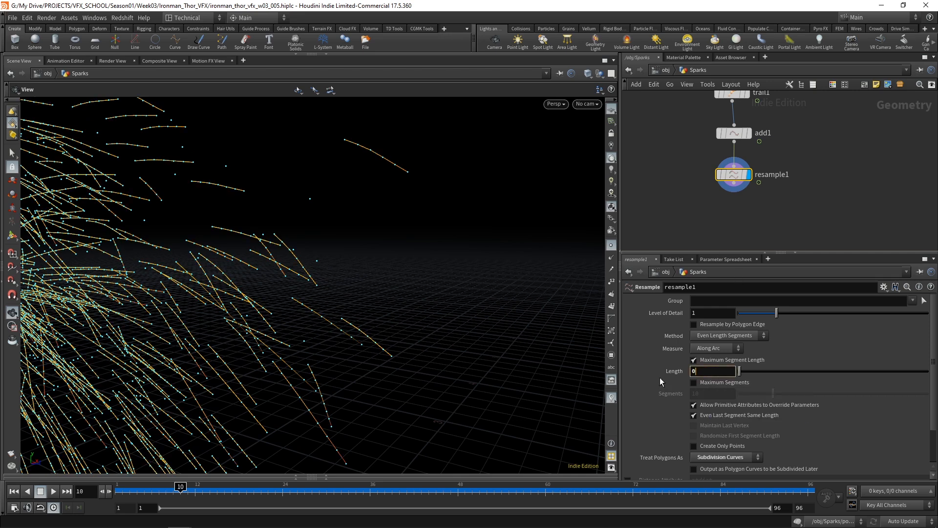
key("Return")
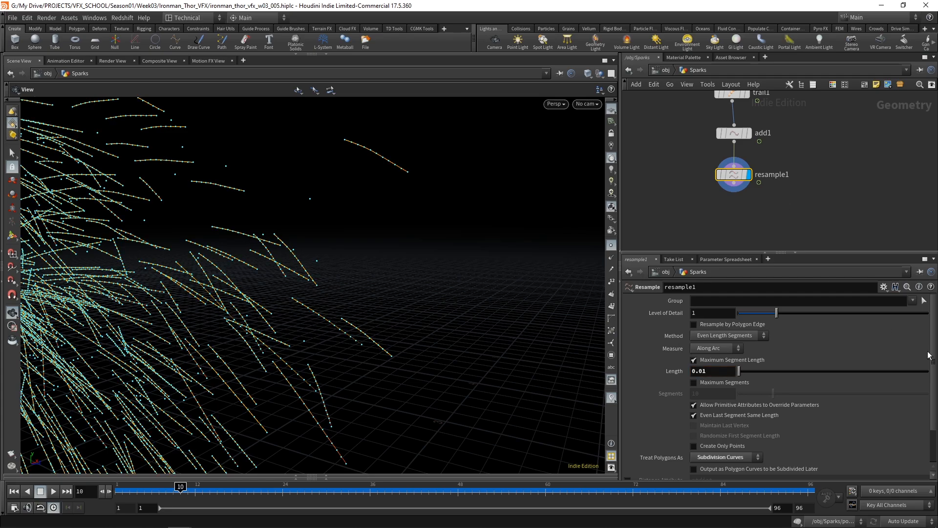
Step: Hide the point markers and examine the smoothness of the resampled spark curves
left_click_drag(350, 180, 396, 178)
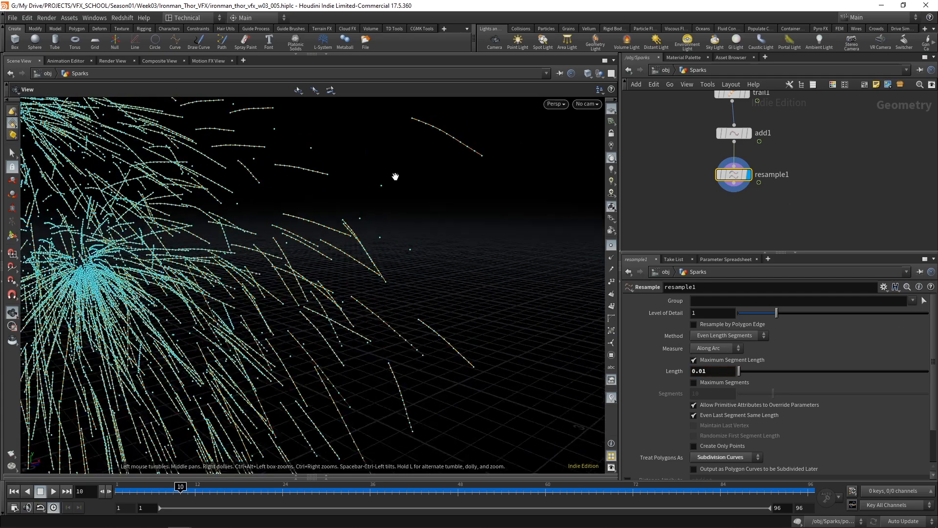
middle_click_drag(818, 149, 816, 162)
right_click_drag(367, 248, 271, 307)
left_click_drag(270, 308, 317, 310)
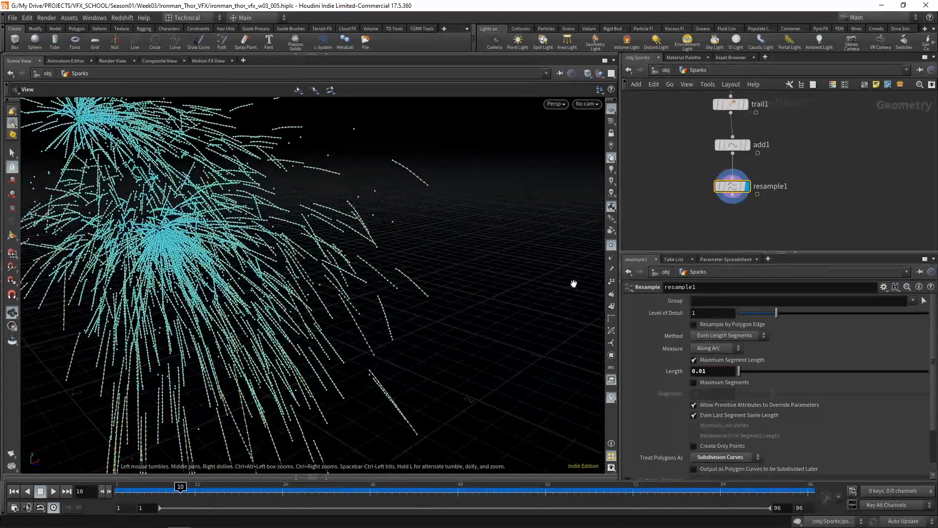
left_click(612, 245)
left_click_drag(399, 305, 365, 300)
Step: Set the Trail node's Trail Increment to 0.2 and Trail Length to 3
middle_click_drag(833, 158, 803, 185)
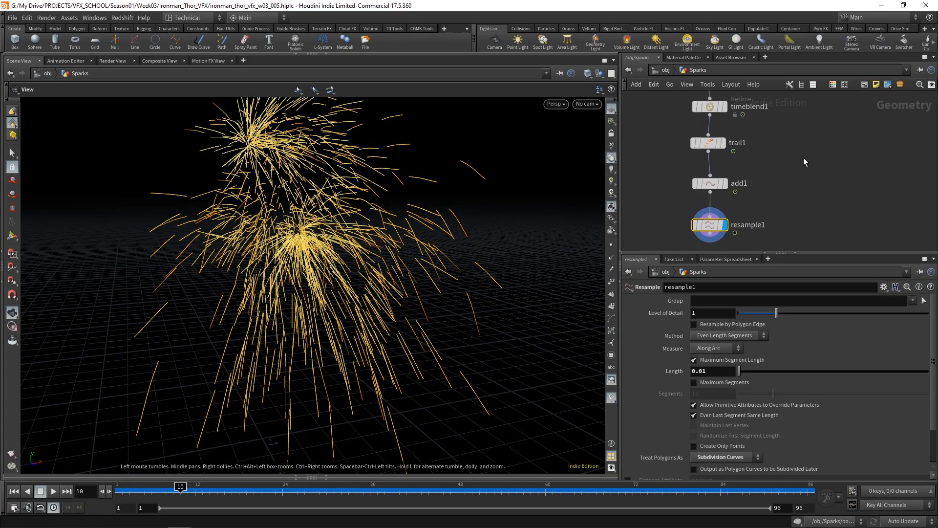
left_click(713, 143)
left_click_drag(709, 323, 674, 319)
type("0.2")
key("Return")
type("3")
key("Return")
Step: Move to frame 16 and inspect the shortened spark trails from several angles
mouse_move(394, 234)
left_mouse_down()
mouse_move(429, 228)
mouse_move(404, 247)
left_mouse_up()
left_click_drag(183, 488, 224, 488)
middle_click_drag(822, 204, 827, 171)
left_click_drag(254, 261, 285, 269)
left_click_drag(388, 280, 271, 362)
left_click_drag(372, 335, 445, 224)
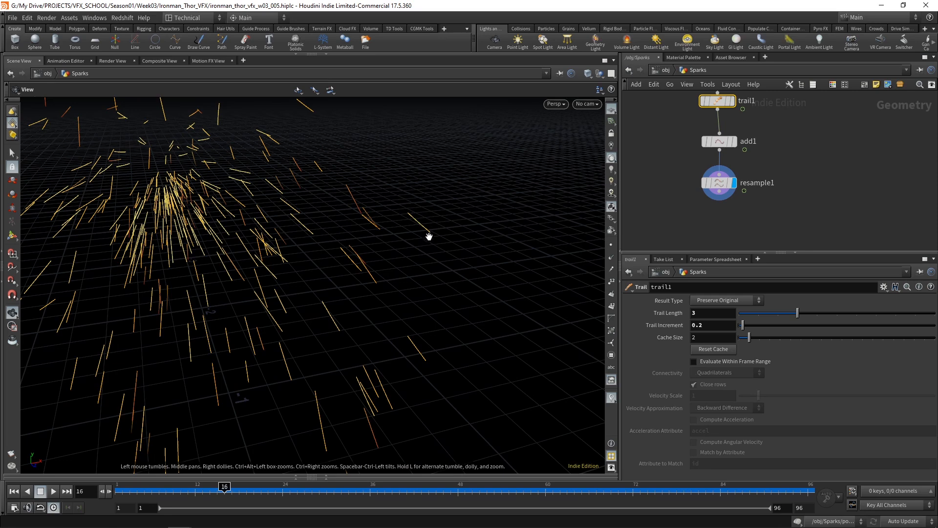
left_click_drag(433, 224, 428, 248)
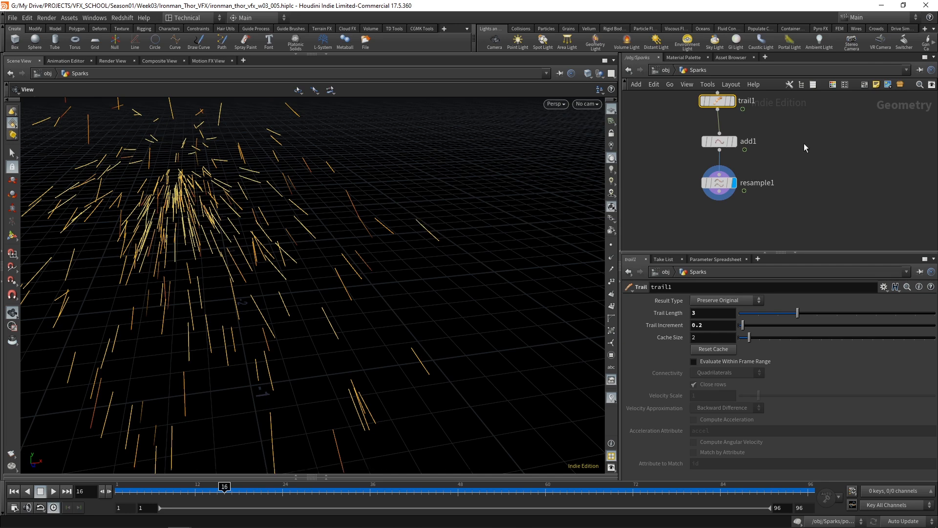
Step: Enable the Curve U Attribute on the Resample node, with curveu as its name
left_click(720, 183)
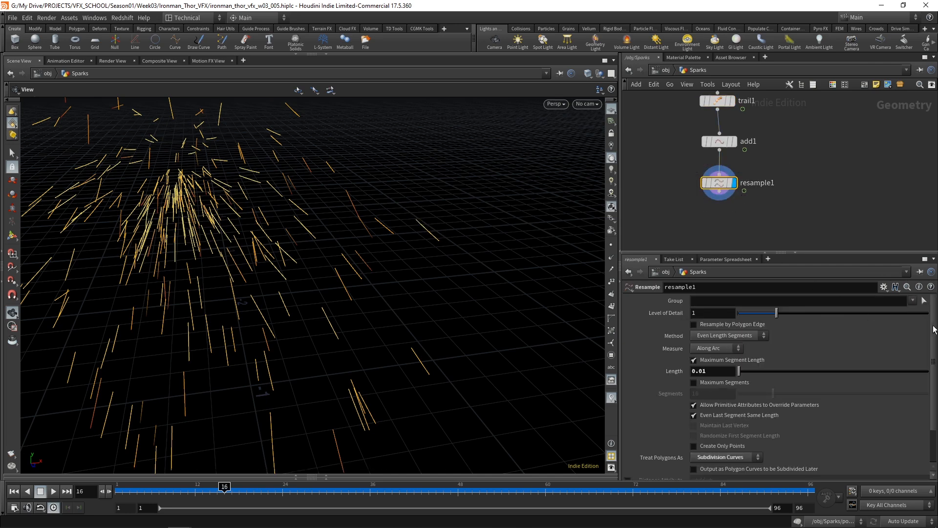
left_click_drag(934, 335, 934, 371)
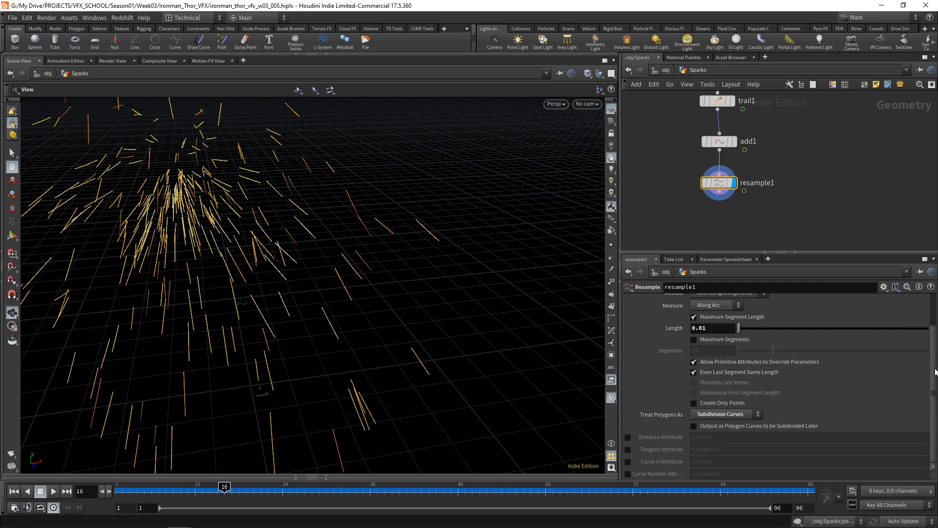
left_click(628, 461)
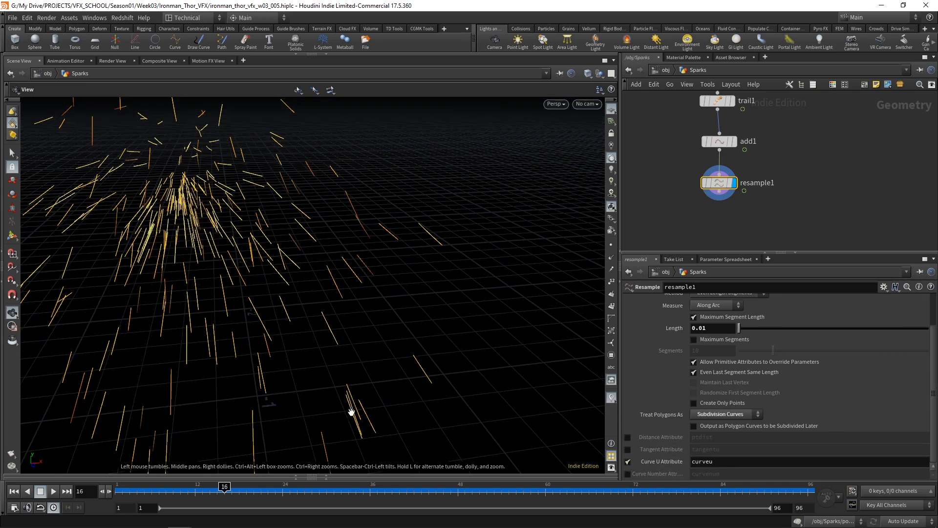
left_click_drag(346, 416, 370, 402)
middle_click_drag(818, 157, 836, 163)
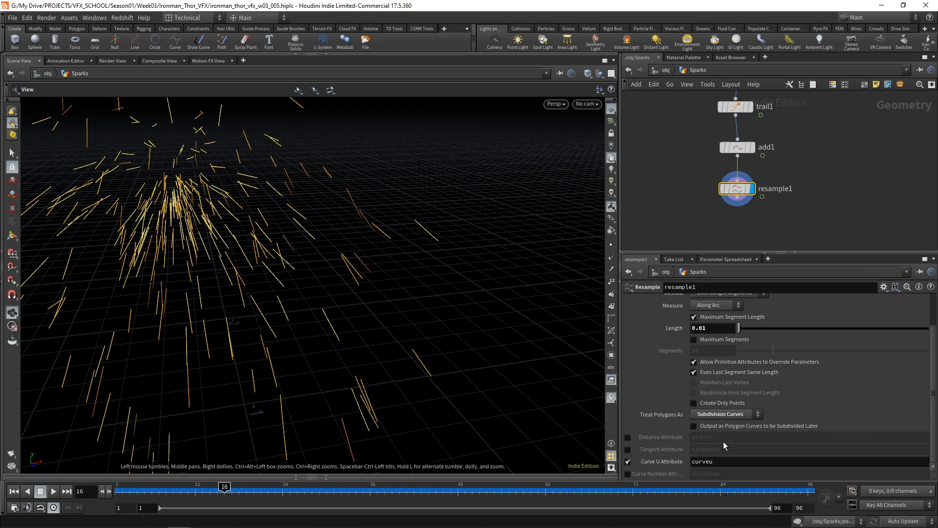